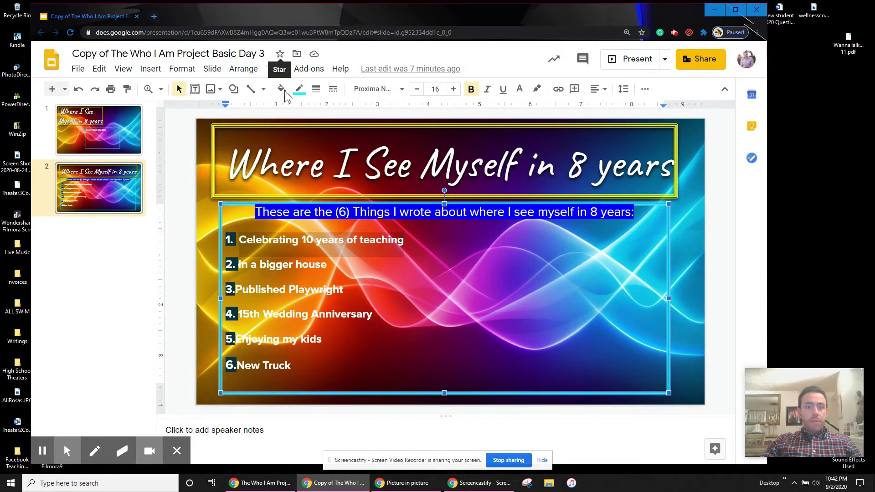
- Go to wordart.com in a new tab and start a word cloud with the sample words Word, Cloud, Art
left_click(267, 241)
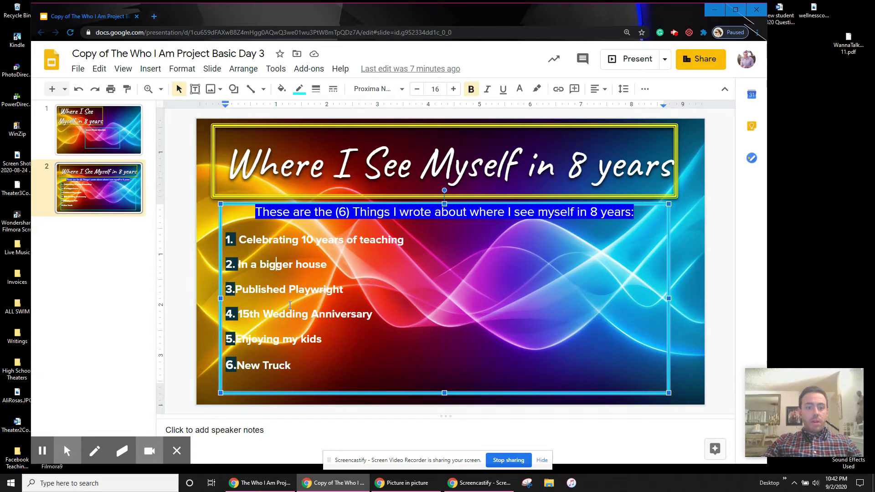
left_click(295, 342)
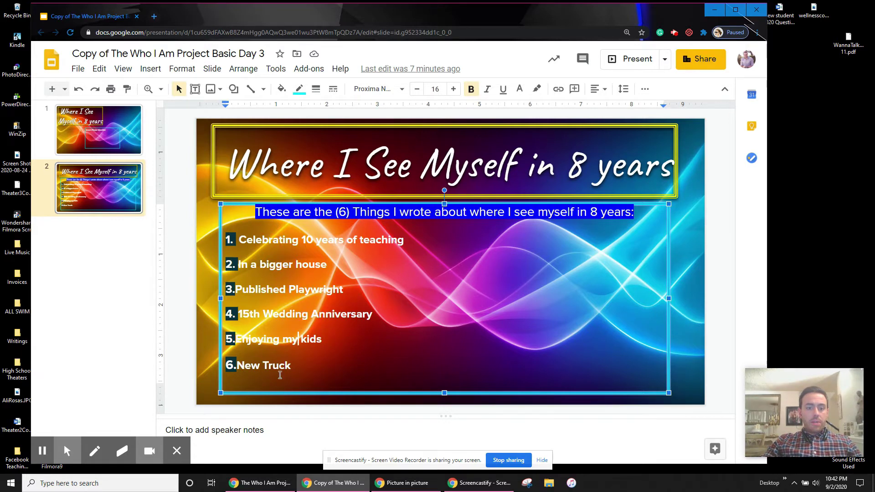
left_click(154, 16)
type("w")
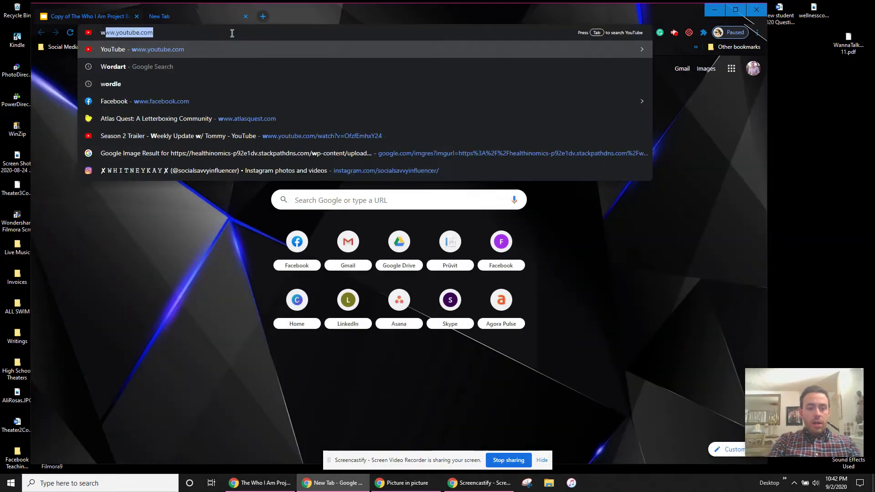
type("ordart.com")
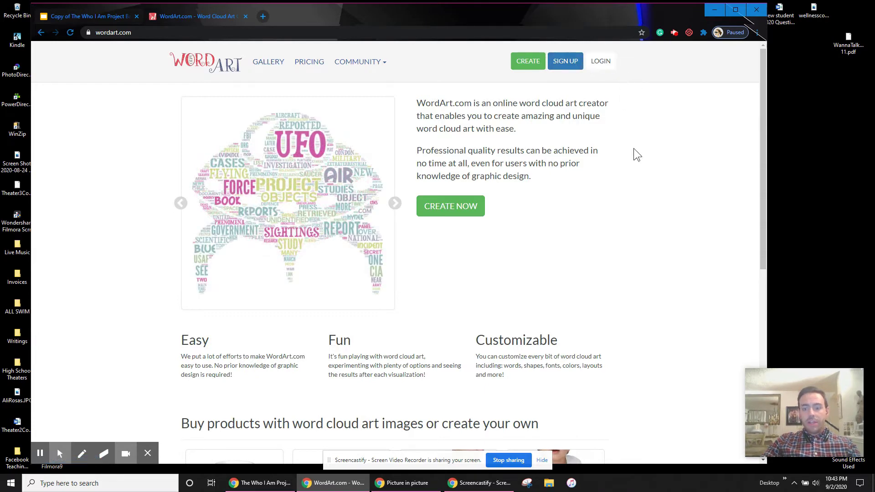
left_click(457, 210)
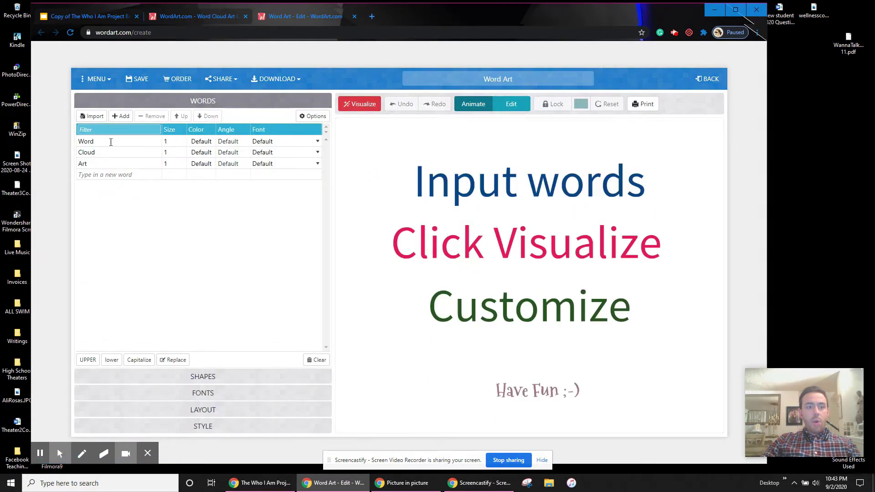
- Copy the goals 'Celebrating 10 years of teaching' and 'In a bigger house' from the slide into the word list
left_click(101, 175)
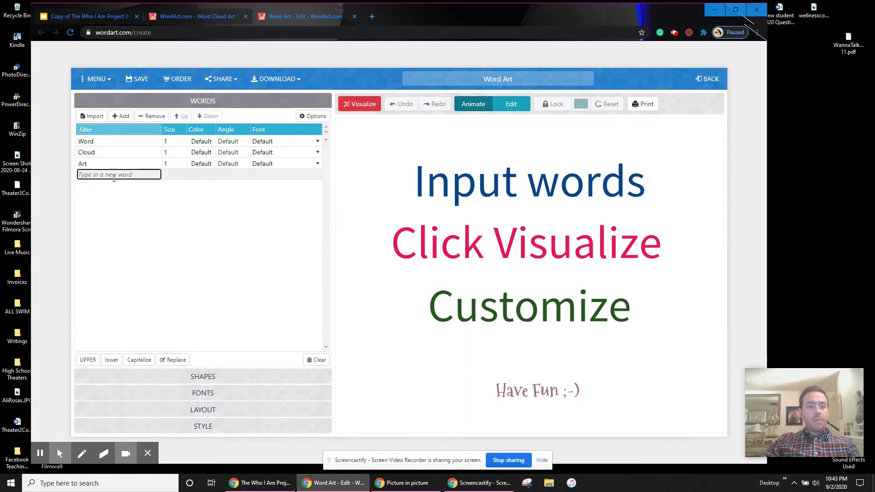
left_click(79, 16)
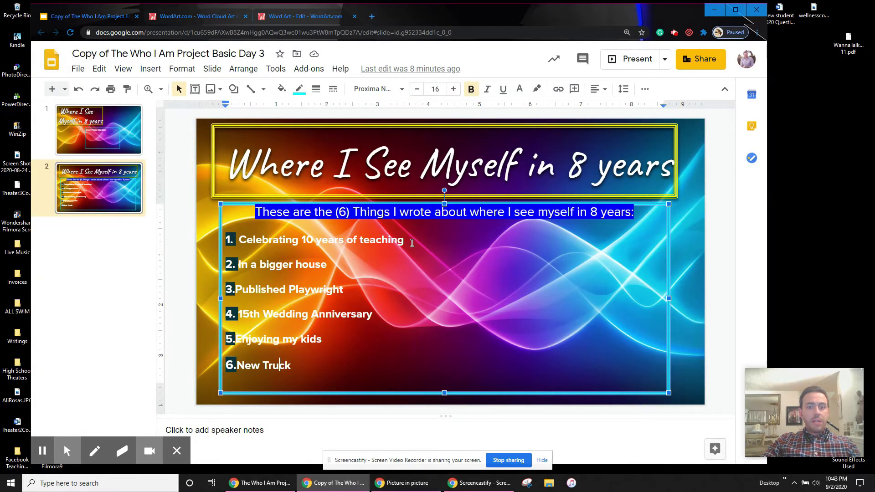
left_click_drag(412, 242, 240, 232)
key("ctrl+c")
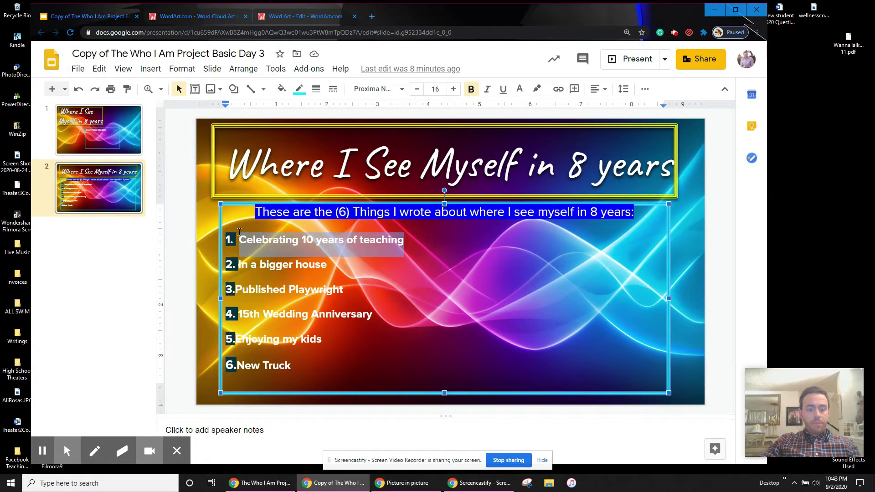
left_click(272, 17)
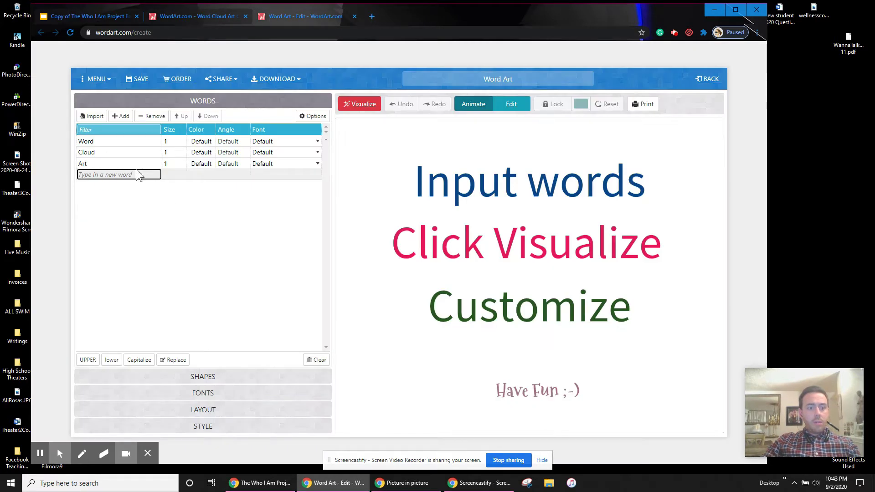
key("ctrl+v")
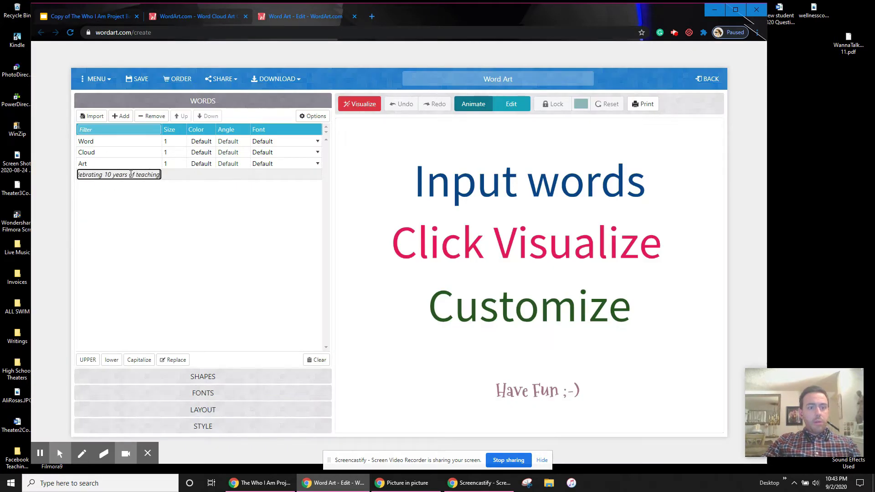
left_click(121, 116)
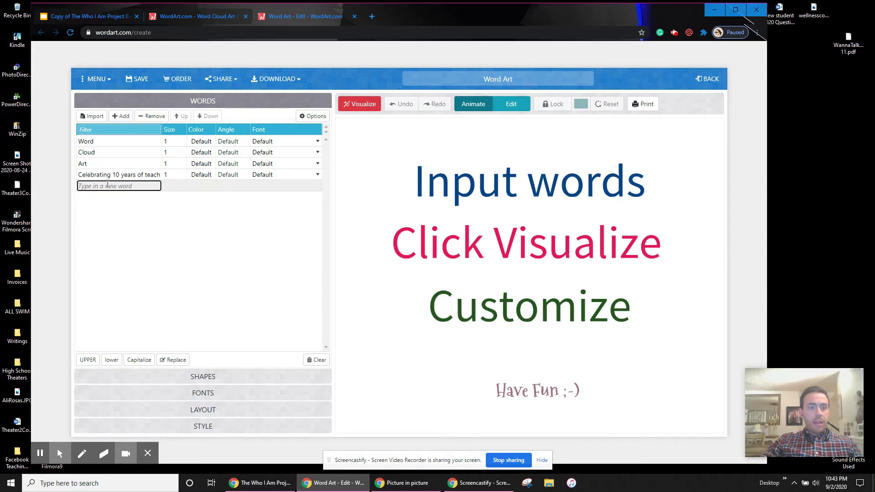
left_click(98, 15)
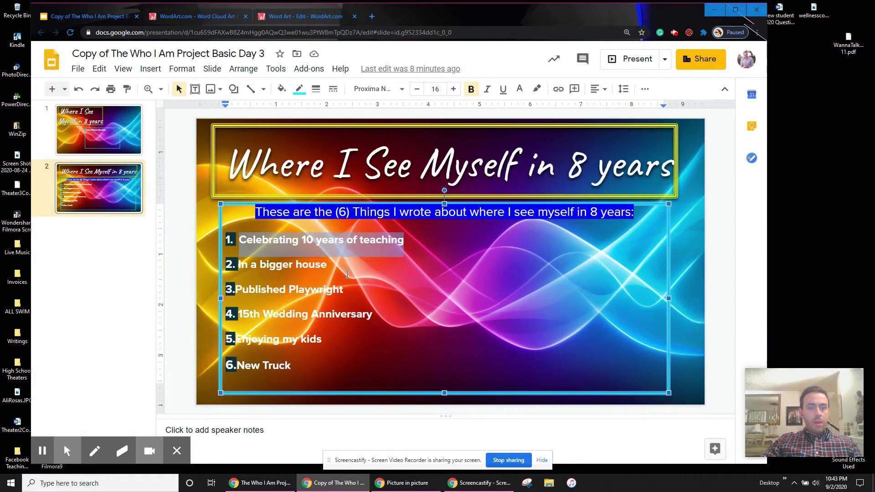
left_click_drag(327, 266, 239, 267)
key("ctrl+c")
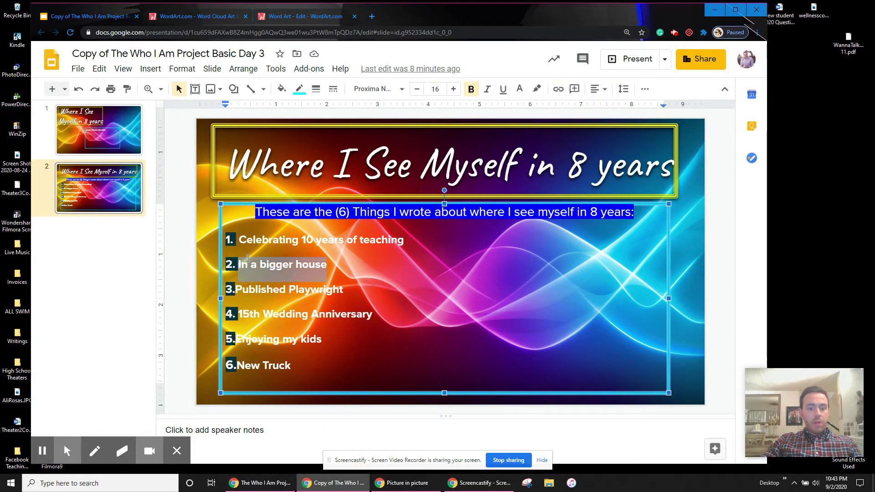
left_click(264, 17)
left_click(116, 186)
key("ctrl+v")
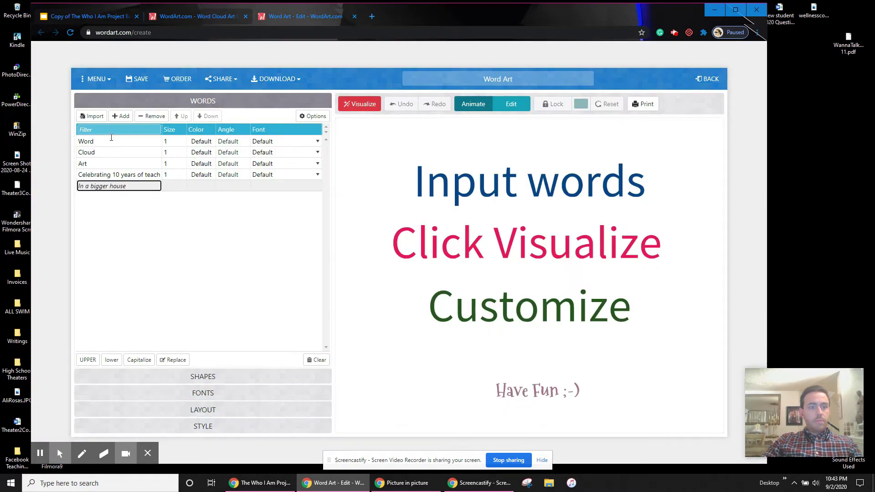
key("Return")
- Add the goals 'Published Playwright' and '15th Wedding Anniversary' from the slide to the word list
key("ctrl+1")
left_click_drag(347, 295, 239, 290)
key("ctrl+c")
left_click(303, 14)
key("ctrl+v")
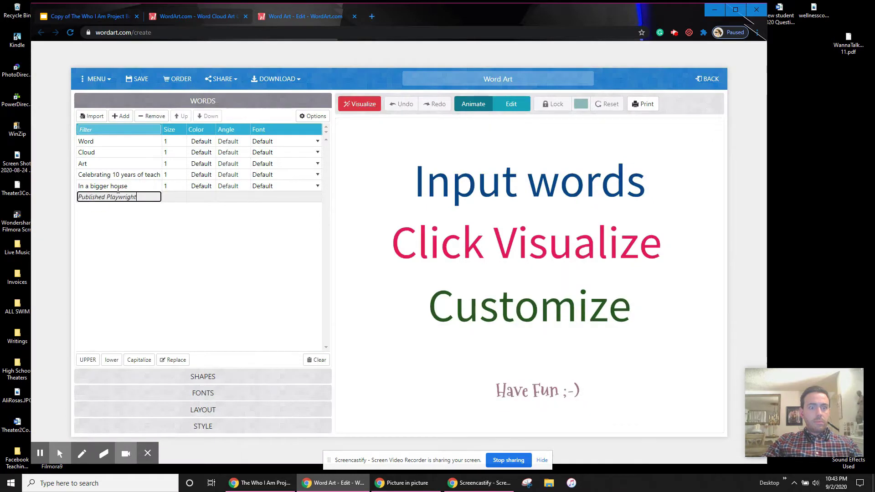
left_click(87, 16)
left_click_drag(387, 320, 238, 318)
key("ctrl+c")
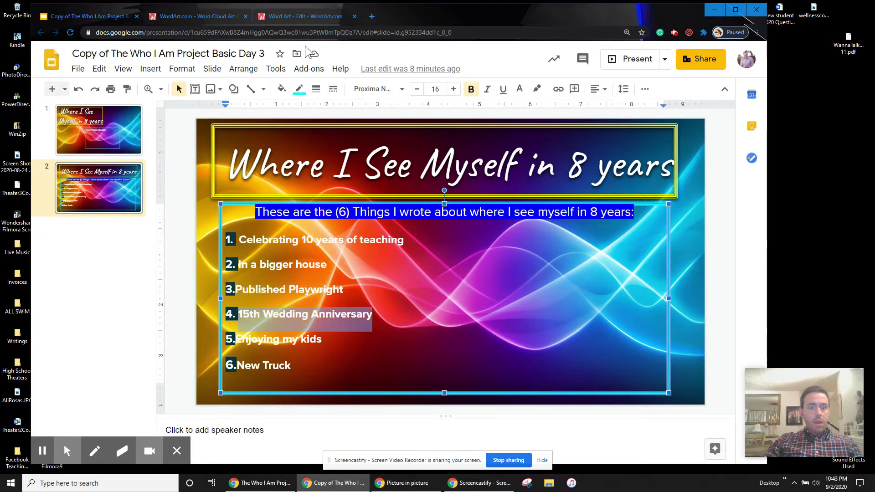
left_click(302, 15)
key("ctrl+v")
- Add the goals 'Enjoying my kids' and 'New Truck' from the slide to the word list
left_click(99, 14)
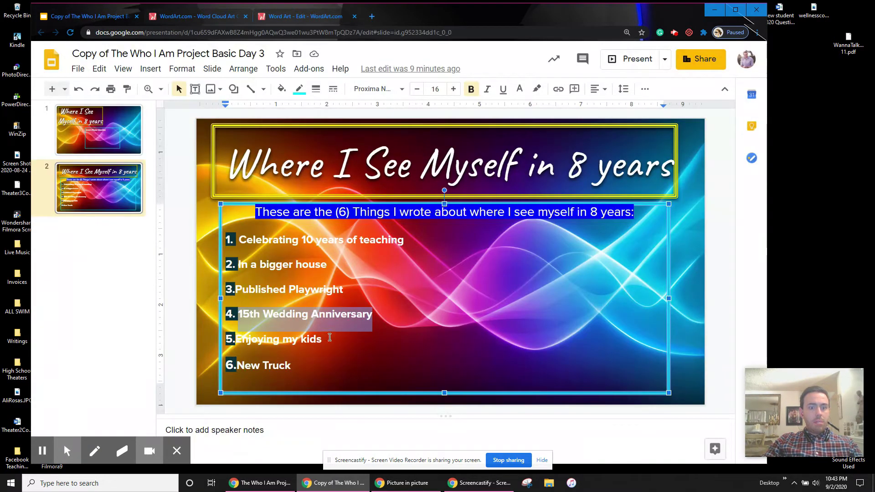
left_click_drag(329, 337, 236, 339)
key("ctrl+c")
left_click(302, 16)
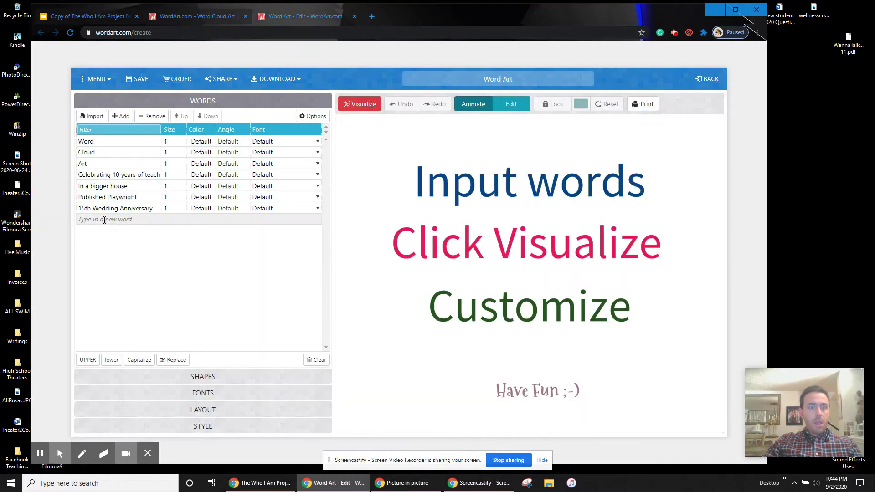
left_click(104, 220)
key("ctrl+v")
left_click(86, 16)
left_click_drag(292, 365, 241, 375)
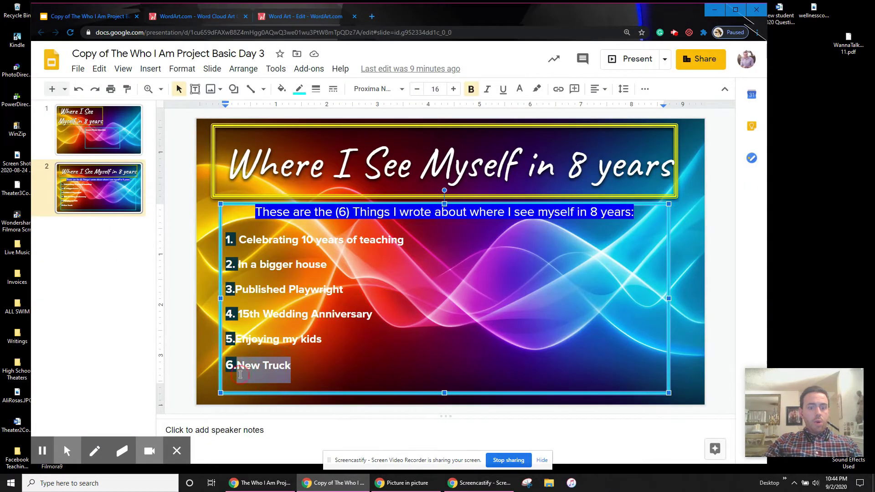
key("ctrl+c")
left_click(336, 17)
left_click(120, 230)
key("ctrl+v")
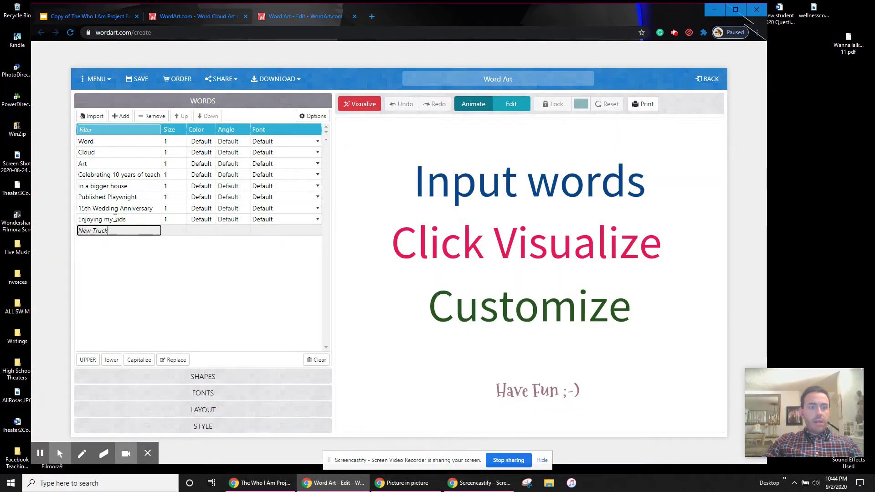
left_click(108, 142)
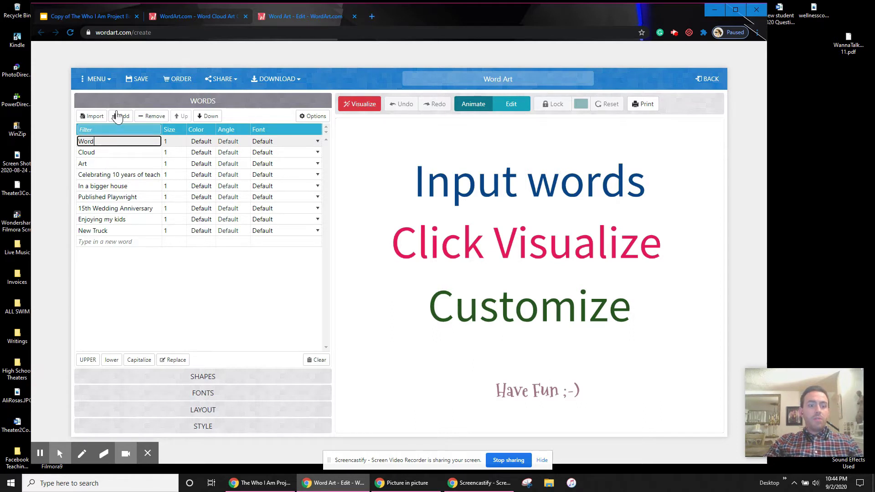
- Delete the sample rows Word, Cloud and Art, keeping the six goal phrases
left_click(114, 174)
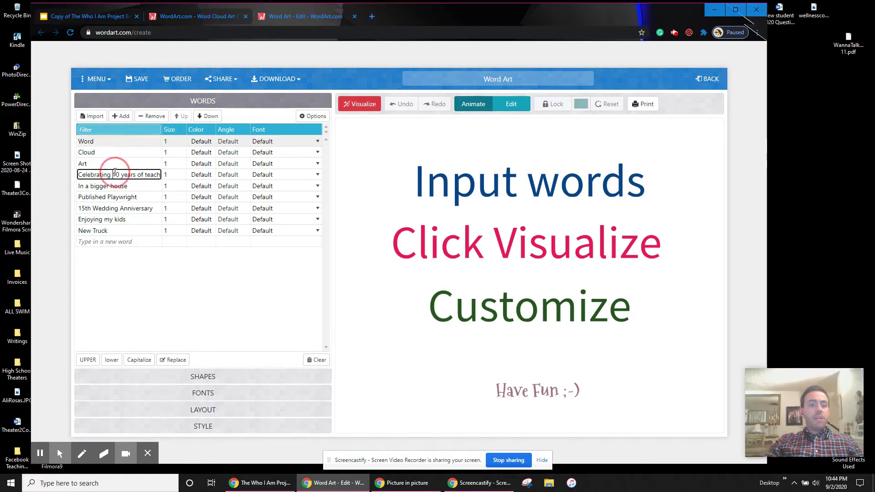
left_click(117, 209)
left_click(122, 221)
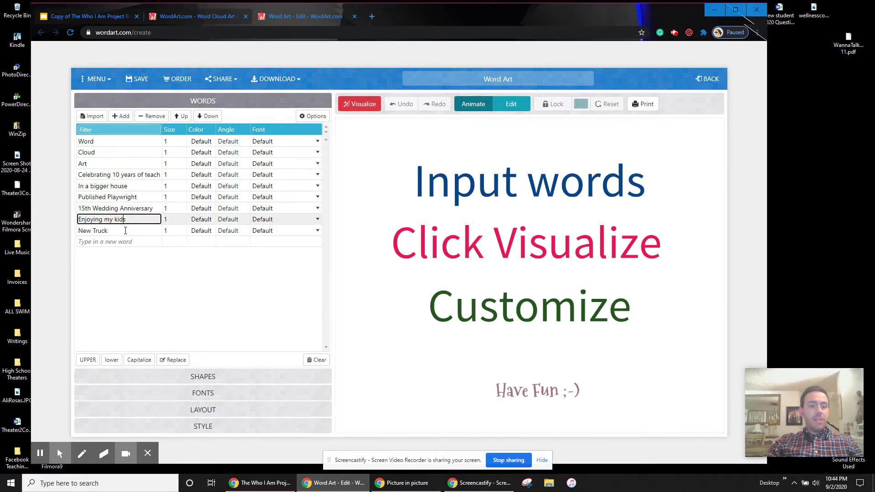
left_click(119, 230)
left_click(117, 141)
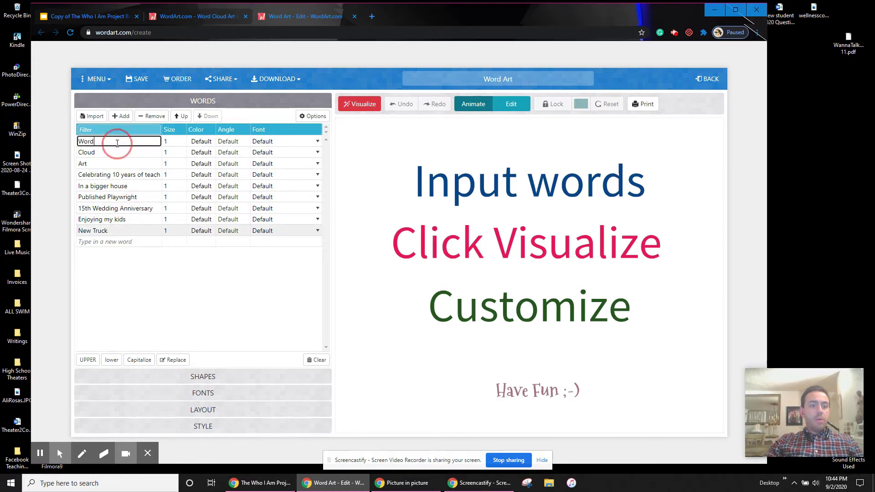
left_click(154, 117)
left_click(117, 141)
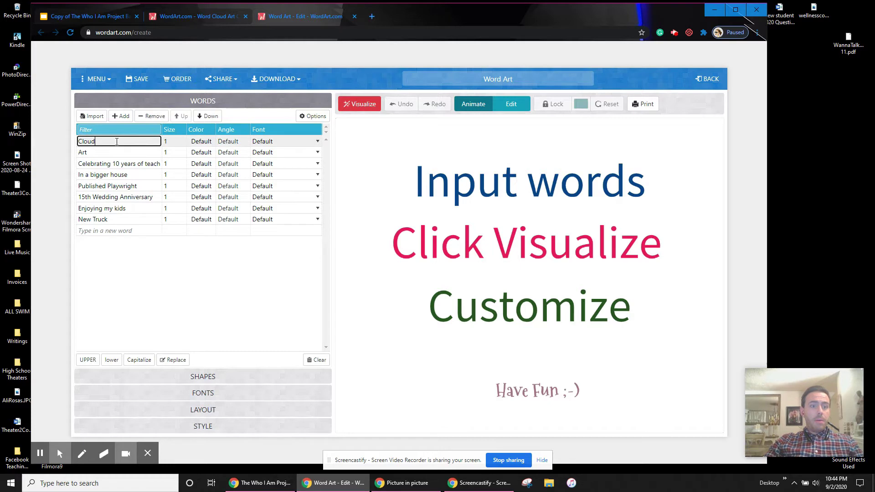
left_click(154, 116)
left_click(105, 141)
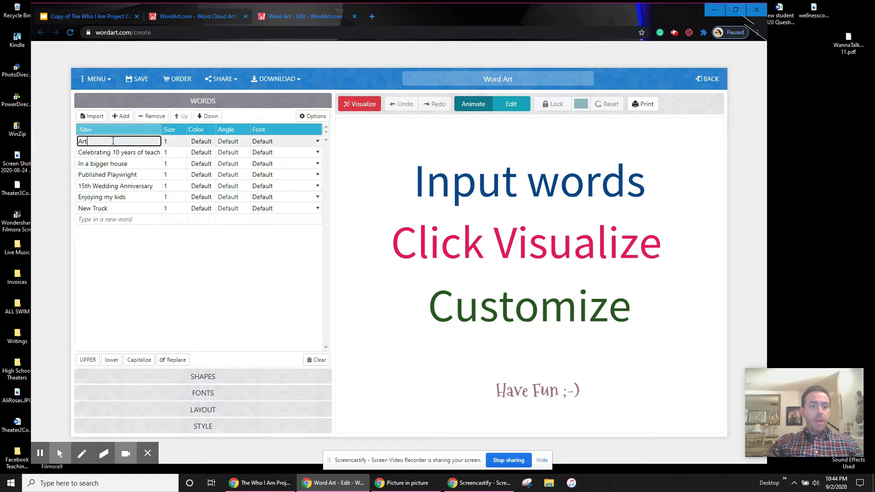
left_click(162, 117)
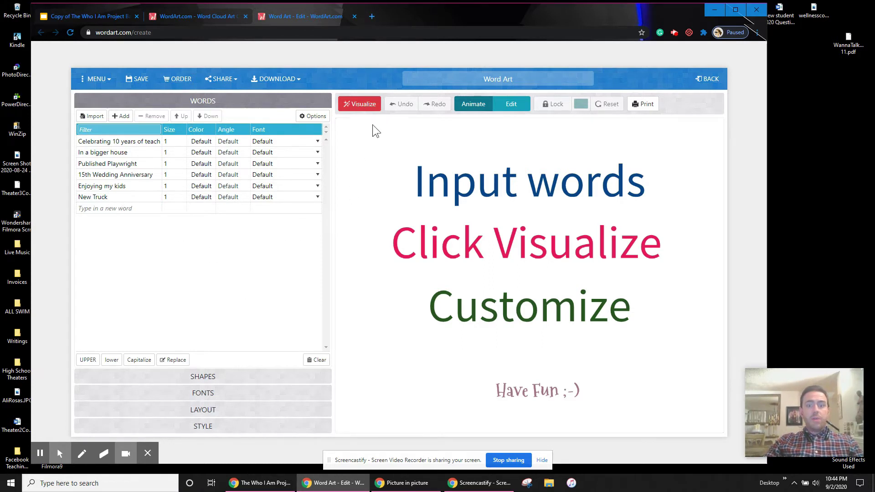
- Visualize the six goal phrases as a word cloud
left_click(359, 104)
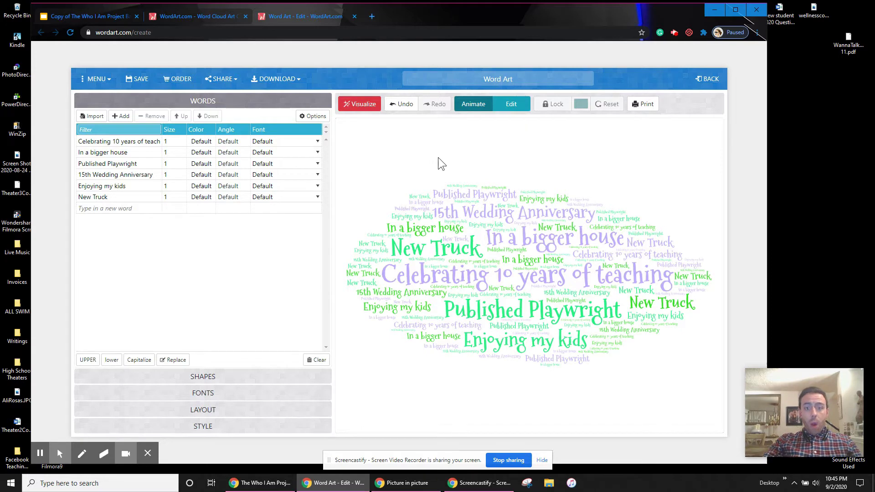
left_click(211, 381)
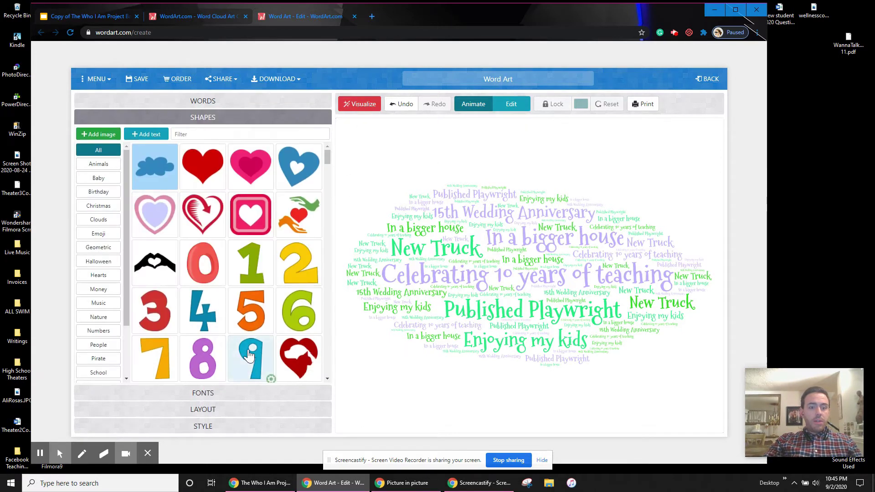
- Render the word cloud in the red dragon shape from the Animals shapes
left_click_drag(128, 167, 146, 250)
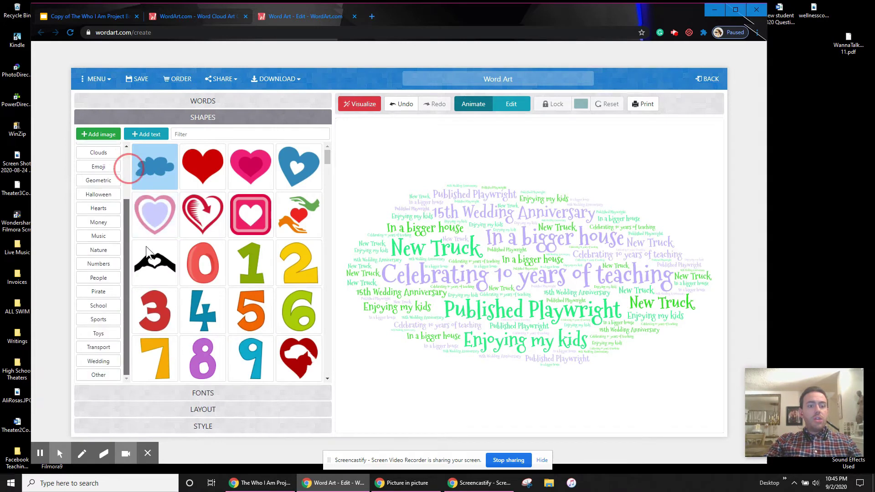
left_click_drag(127, 279, 121, 167)
left_click(99, 164)
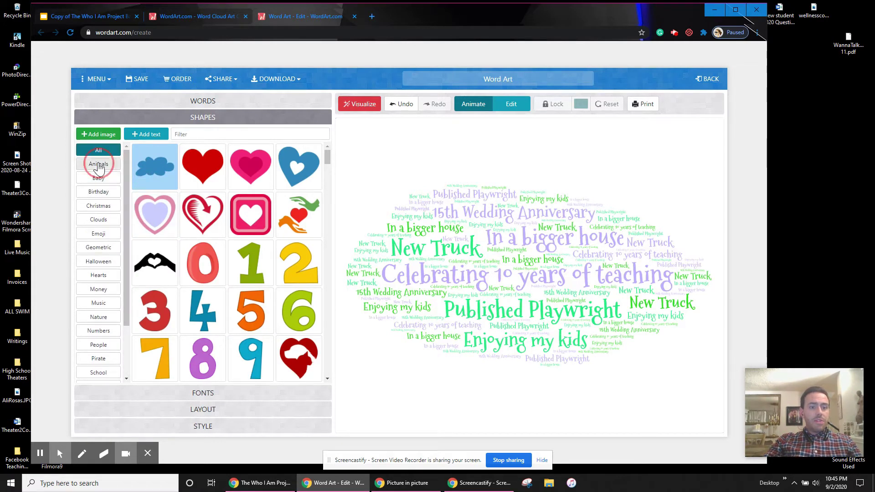
scroll(227, 199, "down", 5)
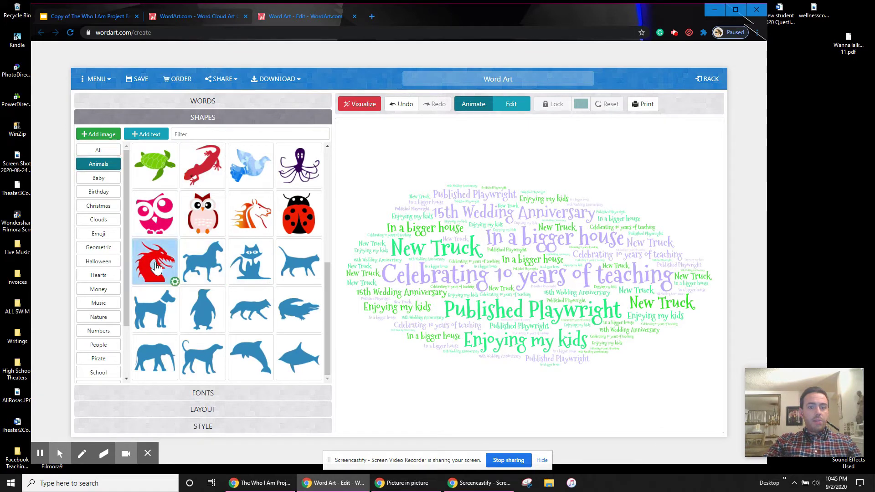
left_click(367, 106)
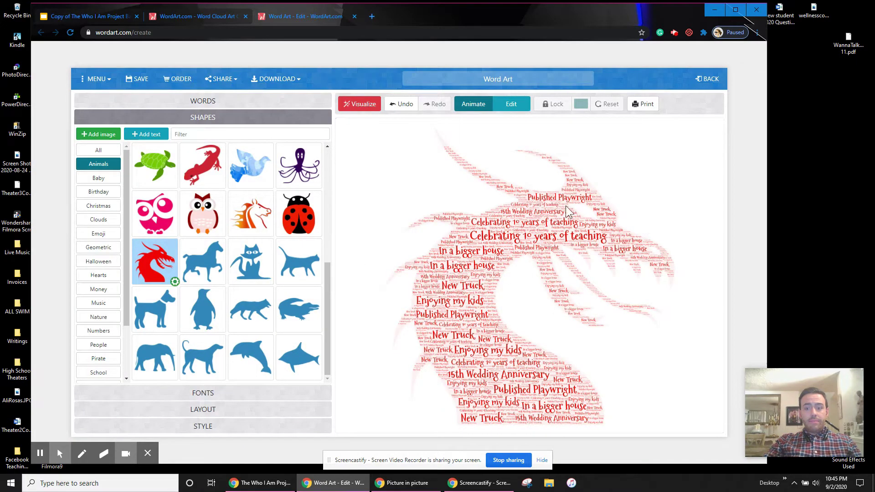
- Browse the shape categories and choose the number 8 from Numbers
left_click(99, 182)
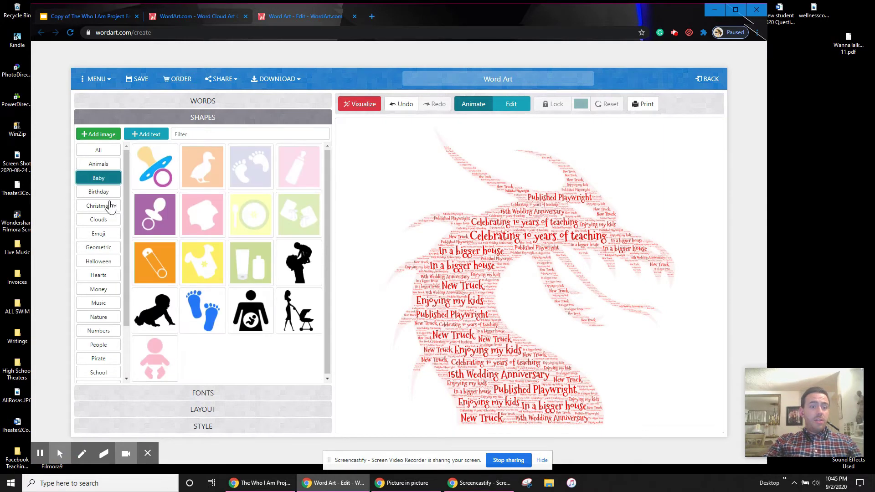
left_click(107, 206)
left_click(99, 191)
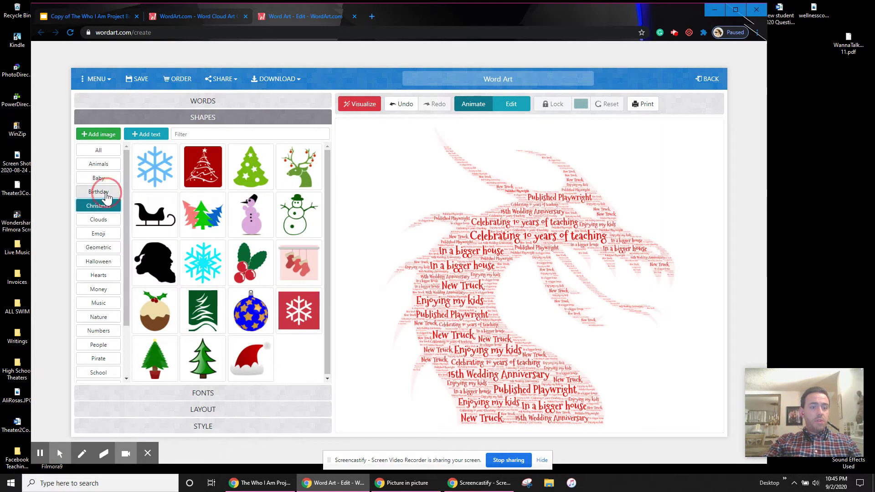
left_click(99, 233)
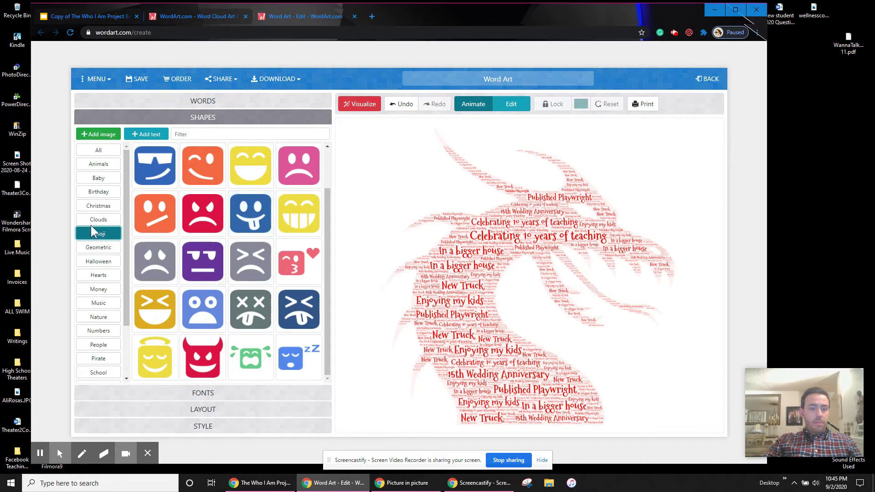
left_click(98, 219)
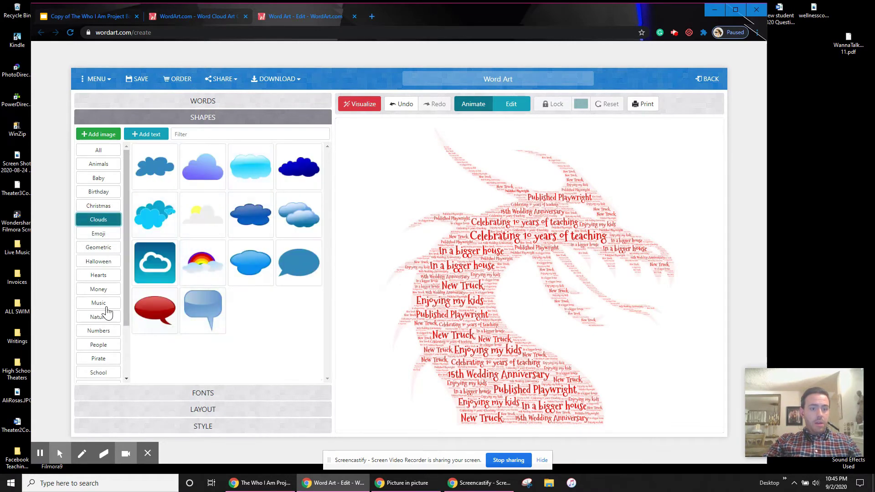
left_click(100, 262)
left_click(105, 289)
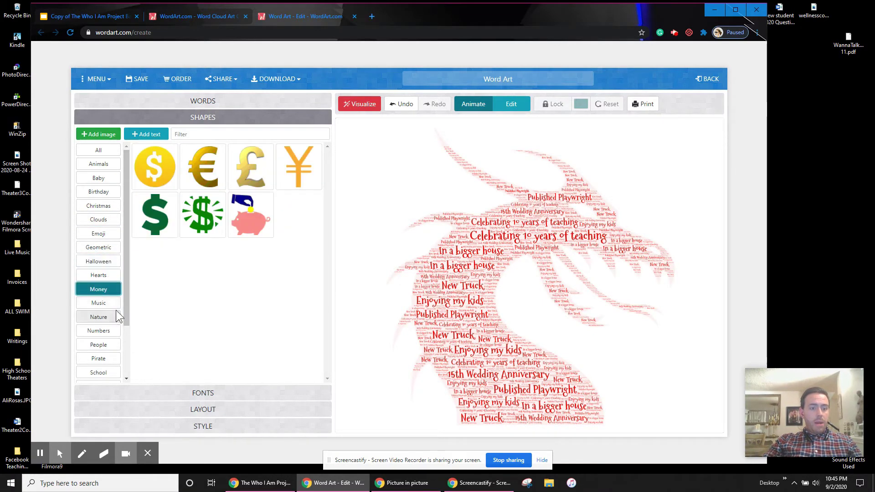
left_click(101, 304)
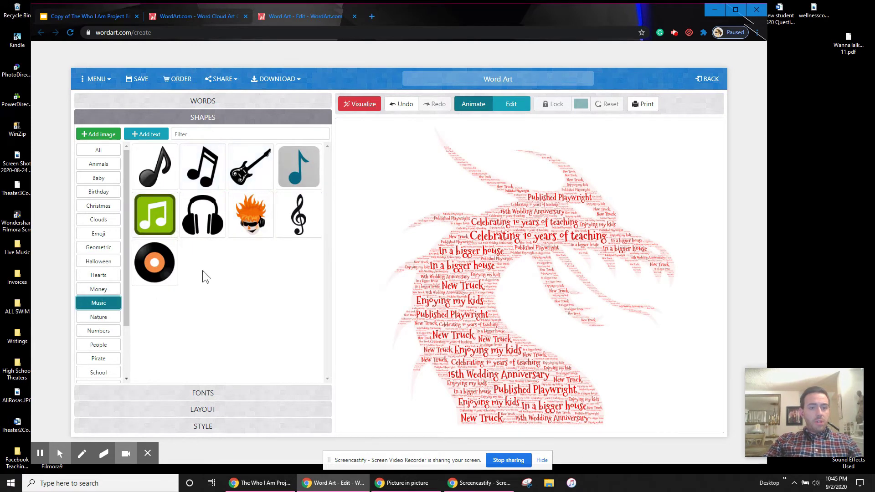
left_click(117, 317)
left_click(98, 331)
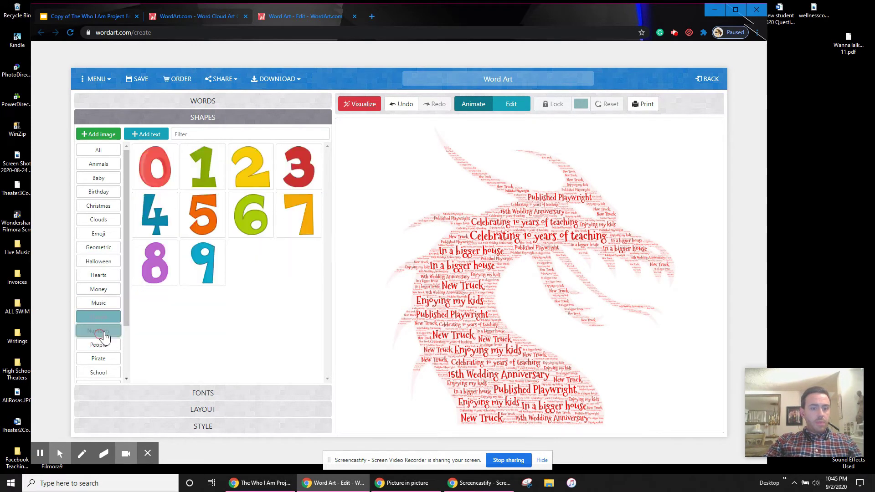
left_click(98, 345)
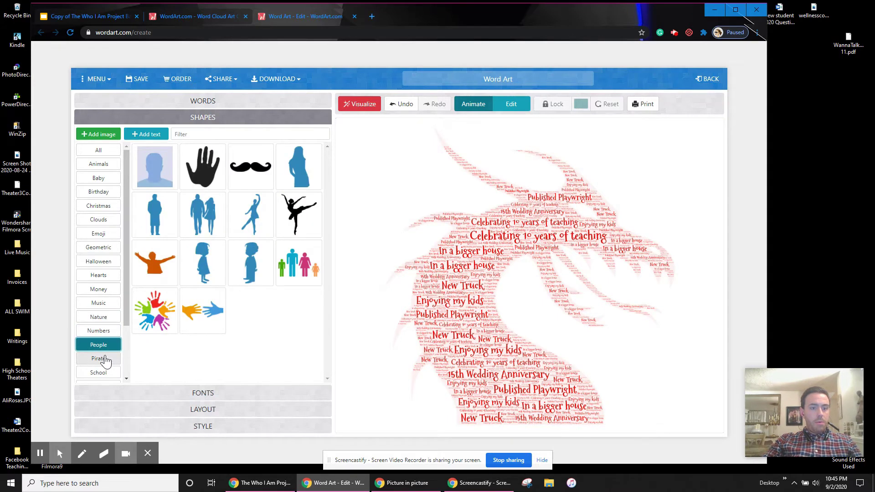
left_click(99, 331)
mouse_move(157, 276)
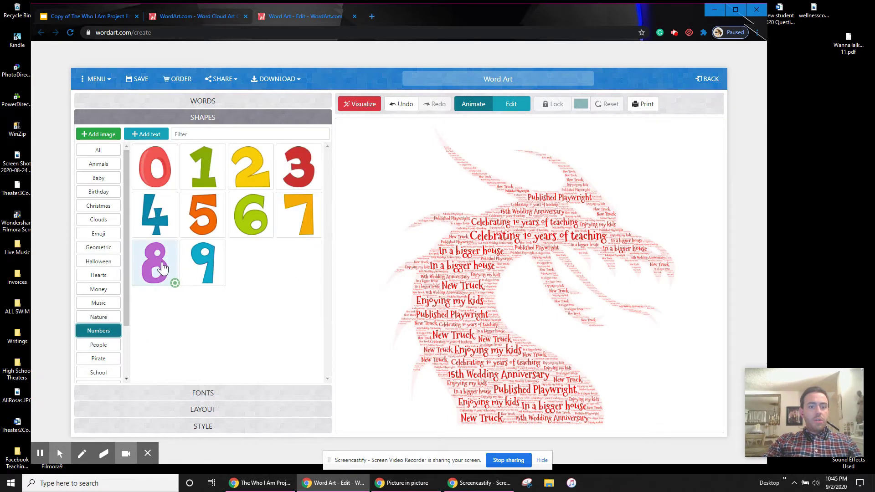
left_click(156, 273)
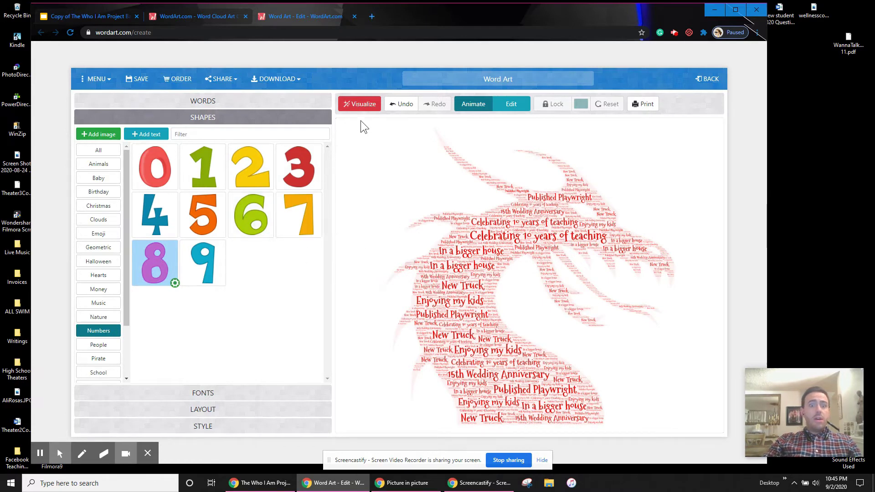
- Re-render the word cloud so the goal phrases fill the number 8 shape
left_click(356, 104)
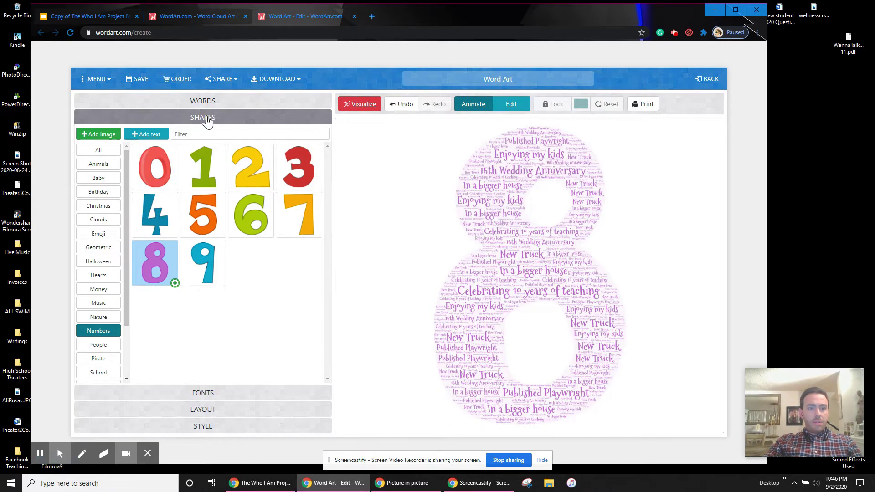
left_click(228, 393)
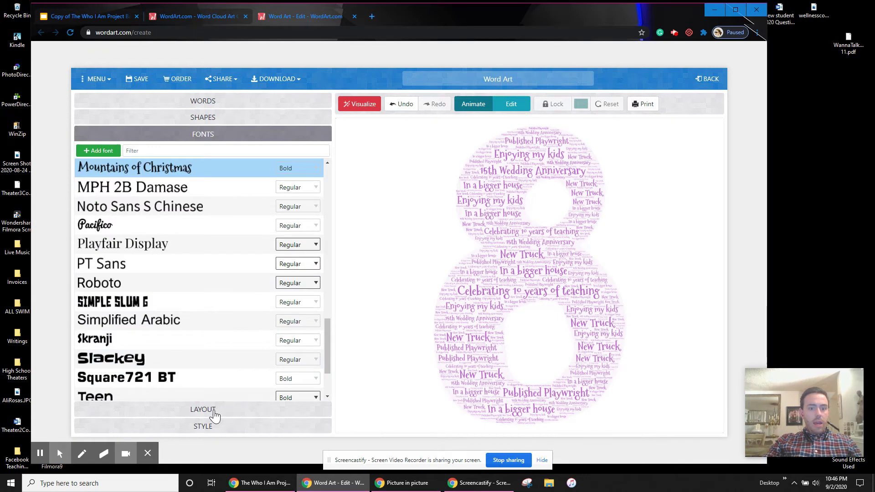
- Switch the cloud's font to Traveling Typewriter and re-render it
scroll(216, 299, "down", 3)
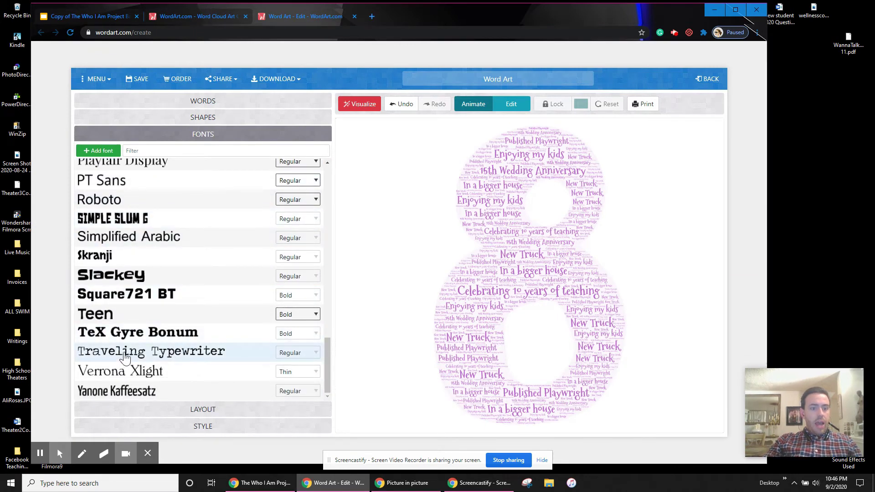
left_click(96, 360)
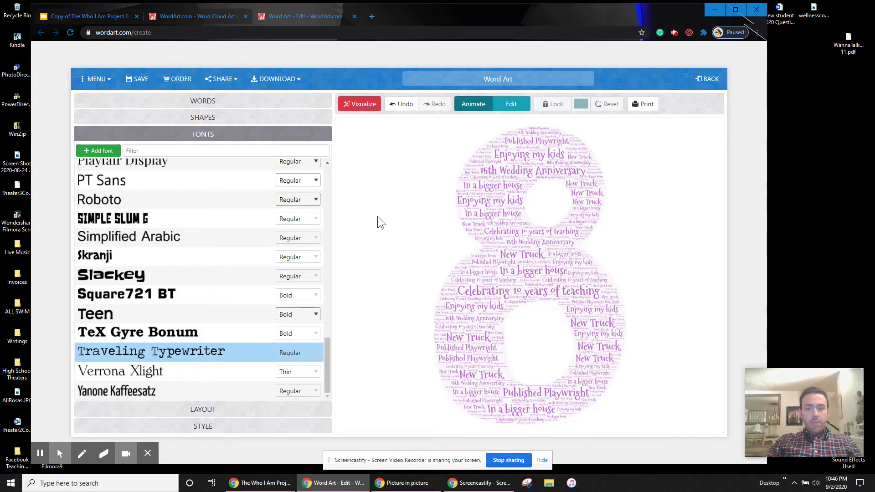
left_click(357, 105)
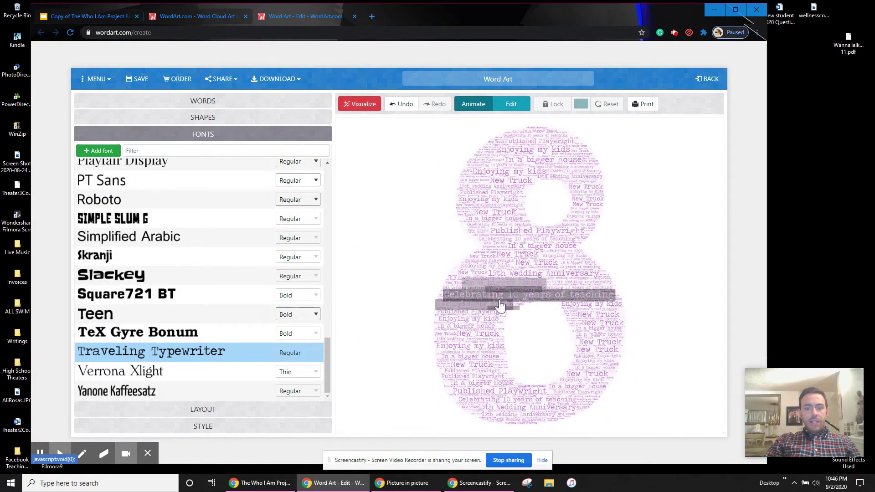
scroll(198, 307, "up", 1)
scroll(197, 306, "up", 7)
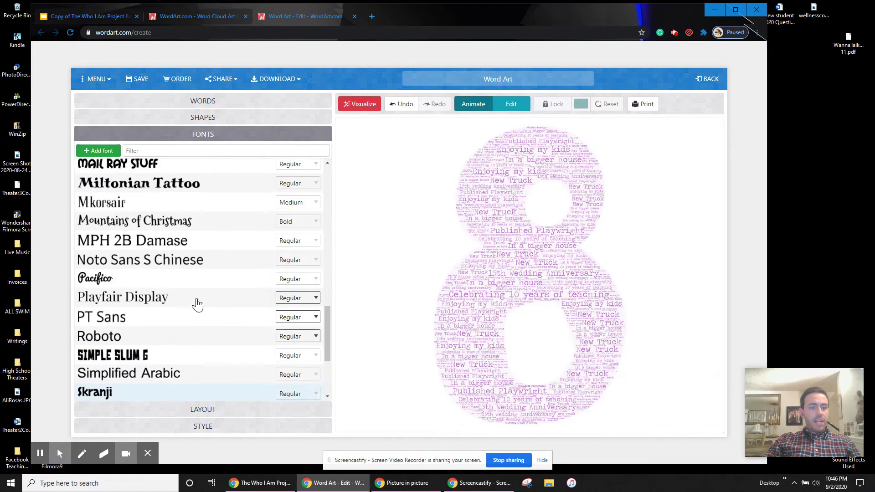
scroll(196, 278, "up", 4)
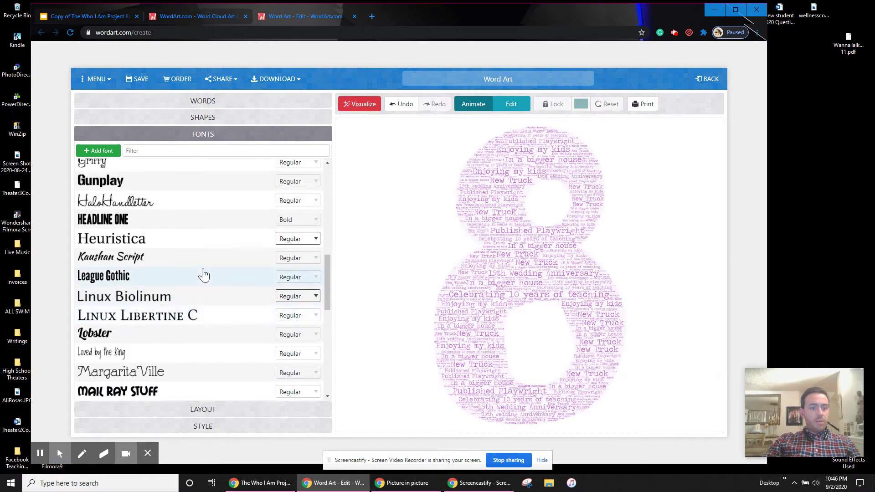
scroll(214, 281, "up", 5)
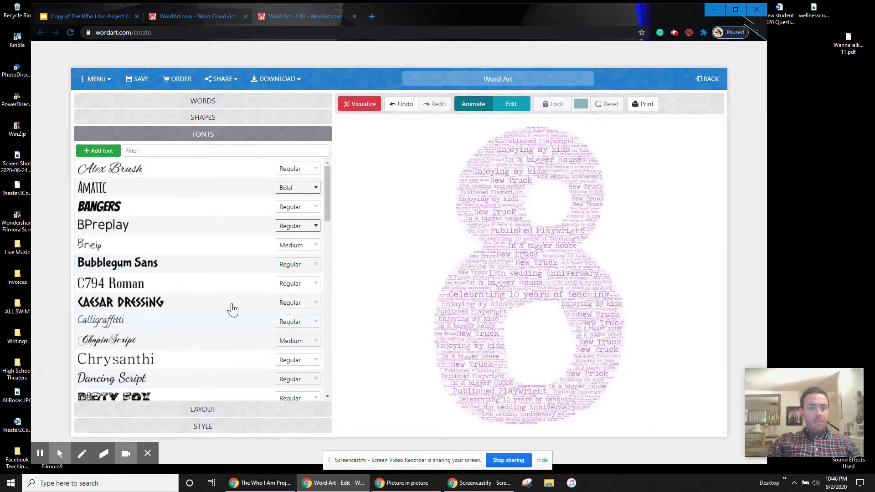
- Re-render the 8 cloud with the Random layout, 302 words and 23% density
left_click(232, 410)
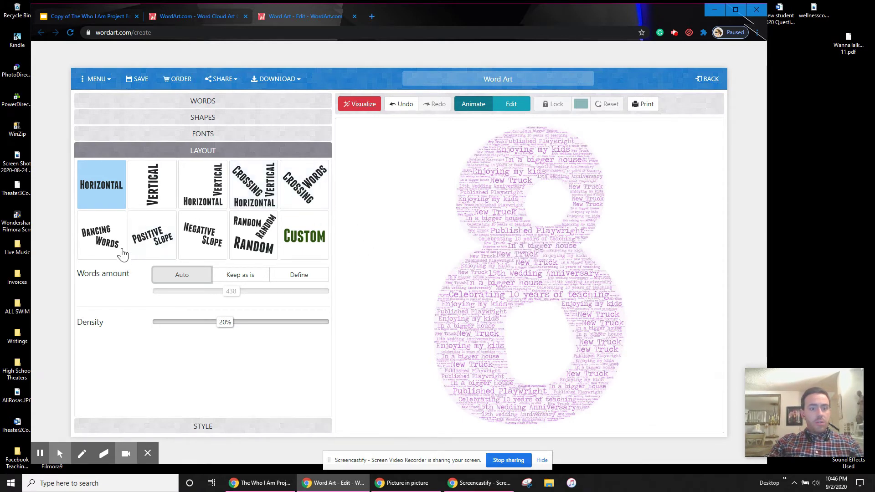
left_click(271, 191)
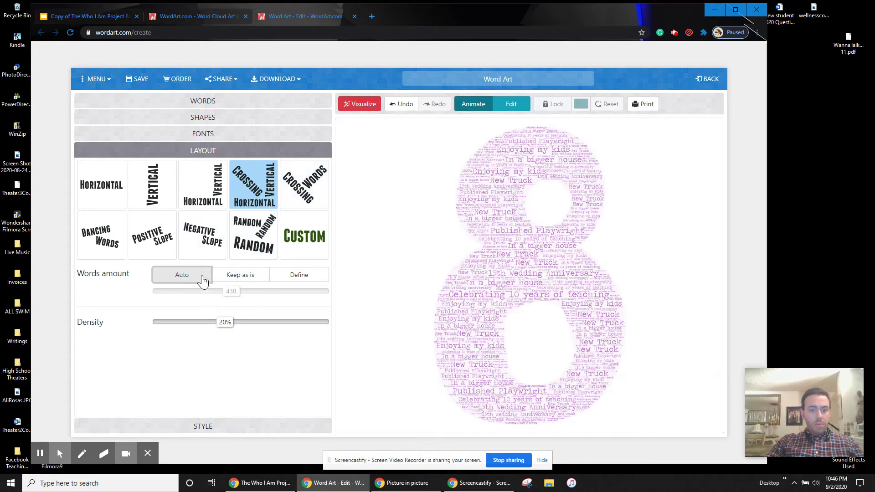
left_click(354, 104)
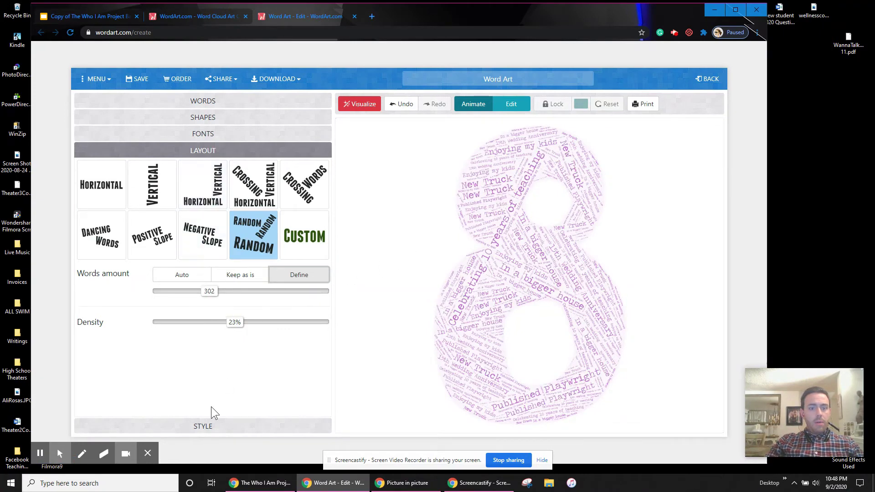
left_click(204, 424)
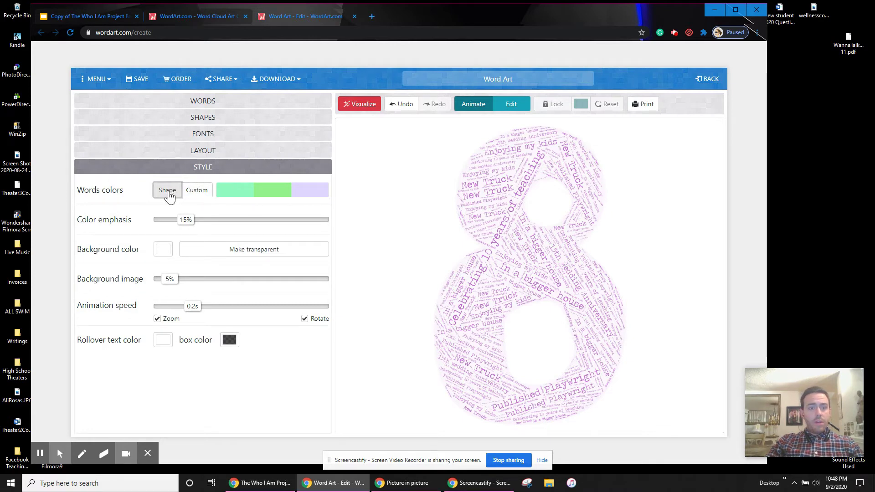
- Switch word colours to a custom palette, add navy #0E1F53, and remove #c0aafe, #28e117, #22f37f
left_click(200, 195)
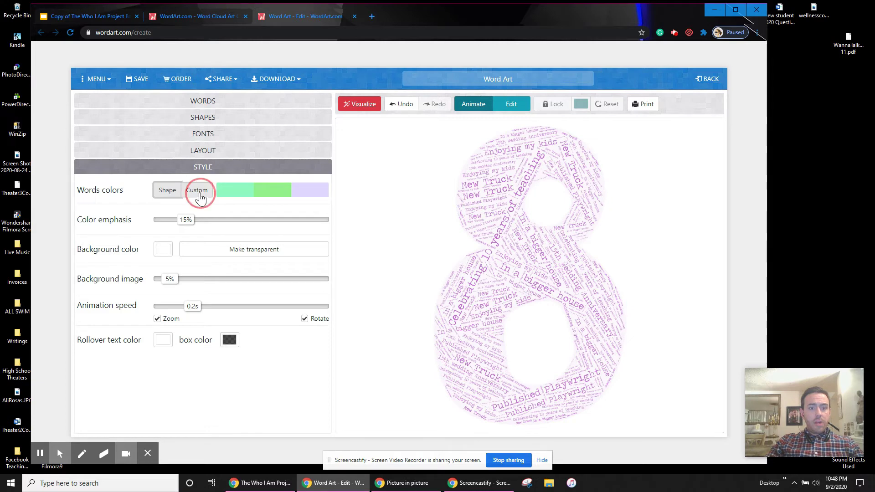
left_click(240, 190)
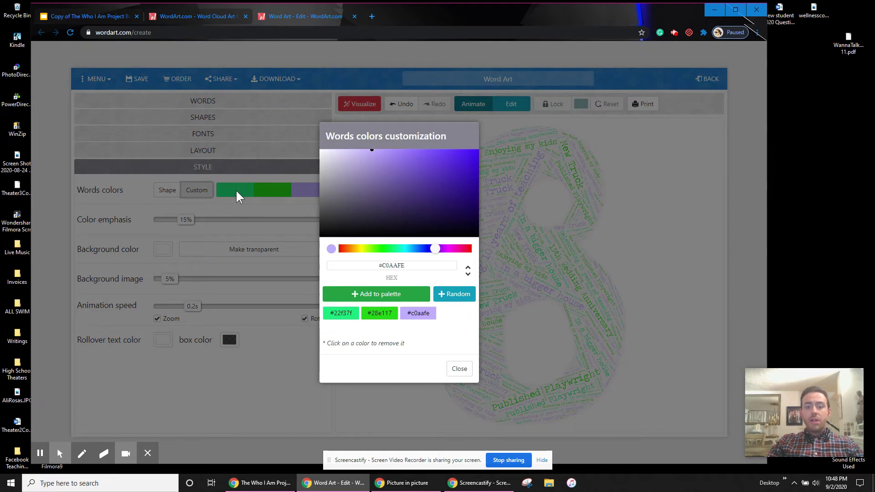
mouse_move(355, 184)
left_mouse_down()
mouse_move(403, 160)
mouse_move(448, 172)
mouse_move(464, 205)
mouse_move(449, 217)
left_mouse_up()
left_click_drag(436, 248, 423, 249)
left_click_drag(454, 202, 451, 208)
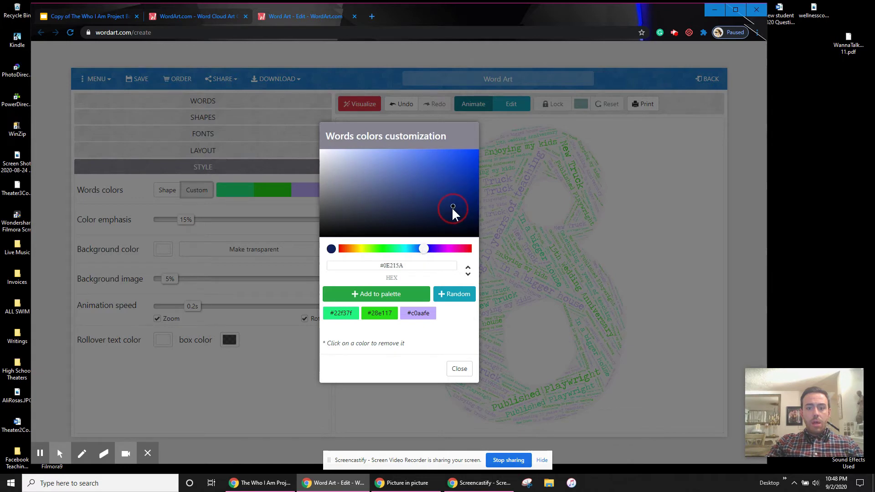
left_click(394, 302)
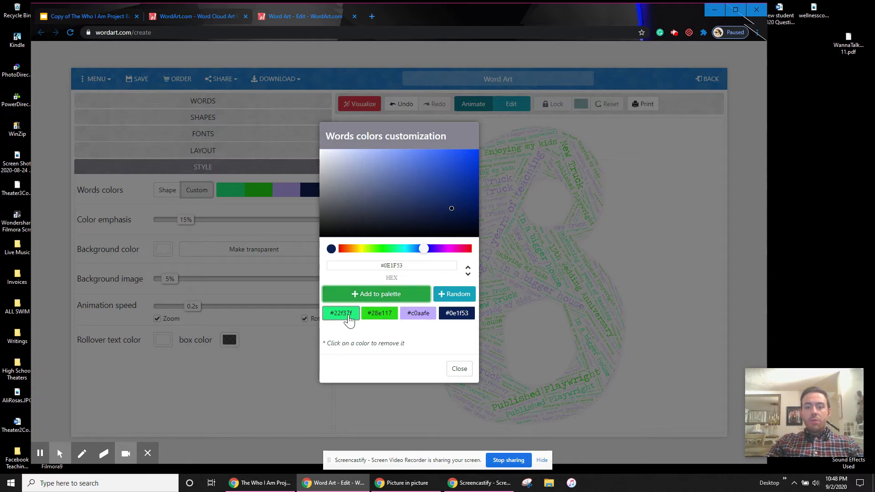
left_click(407, 314)
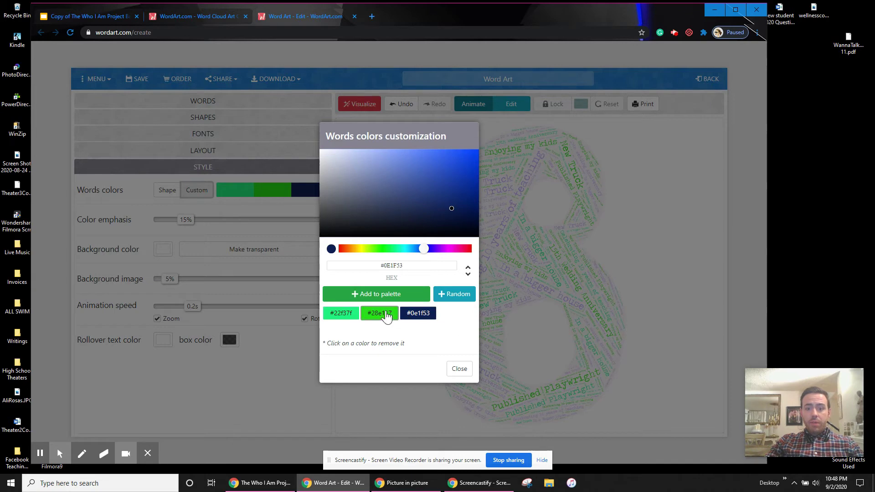
left_click(386, 314)
left_click(341, 313)
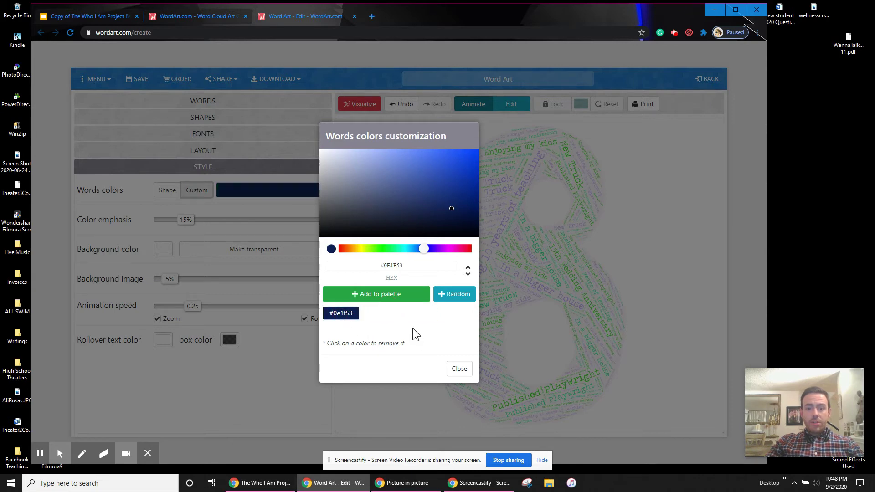
- Add six random colours to the palette and remove the light-green swatch
left_click(444, 303)
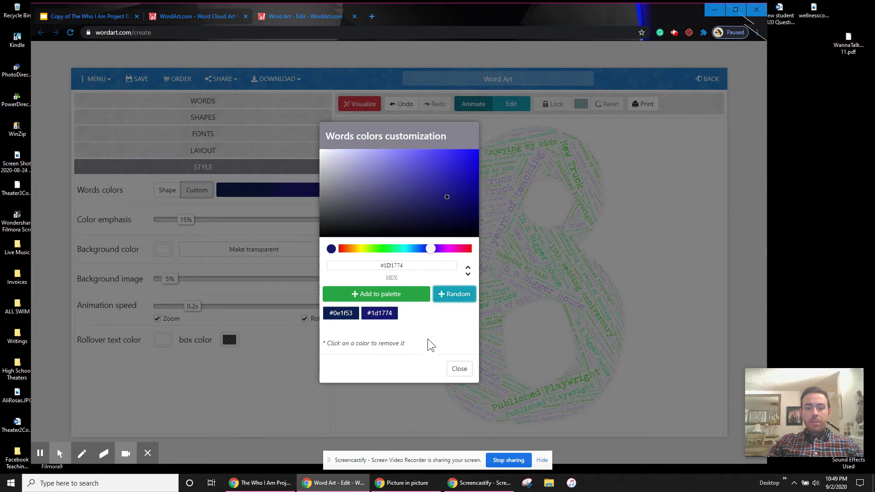
left_click(441, 303)
left_click(450, 296)
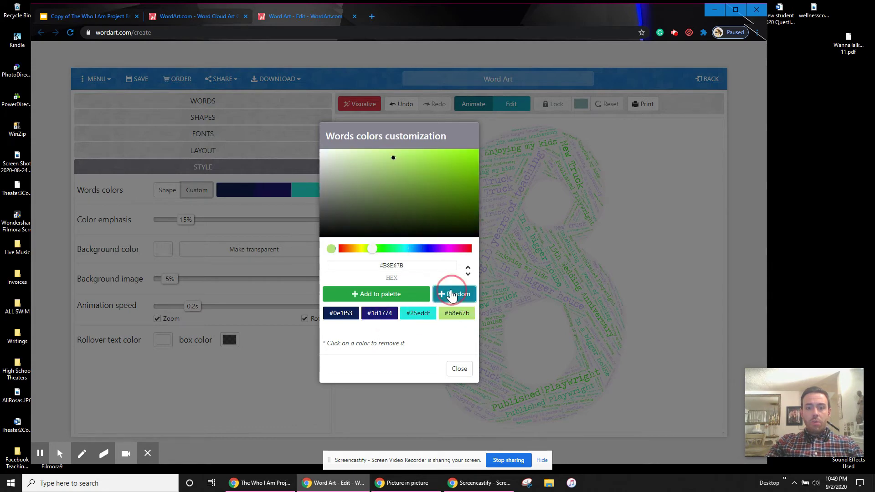
left_click(450, 296)
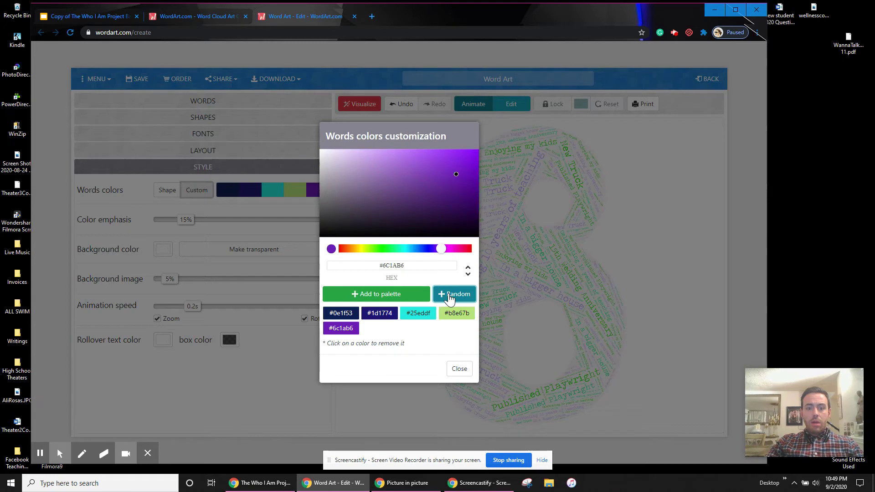
left_click(450, 297)
left_click(450, 296)
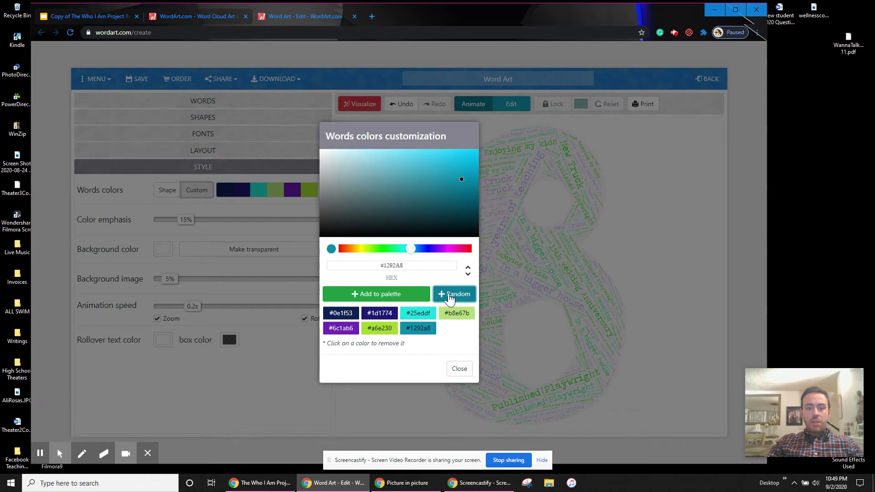
left_click(387, 330)
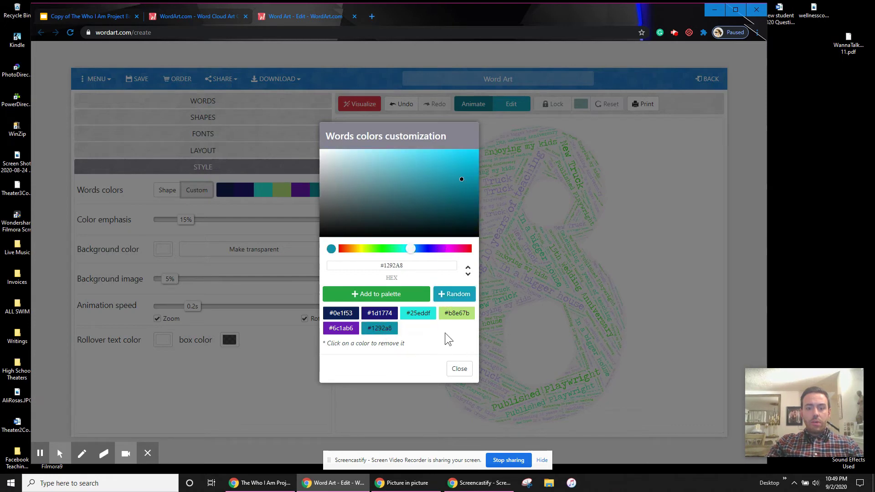
left_click(459, 369)
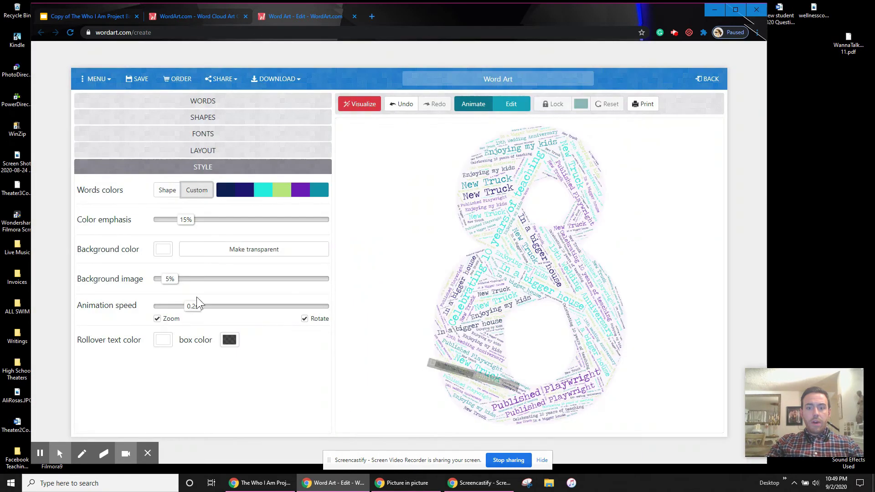
- Redraw the cloud, then replace purple #6c1ab6 with dark green #125b0c in the palette
left_click(357, 105)
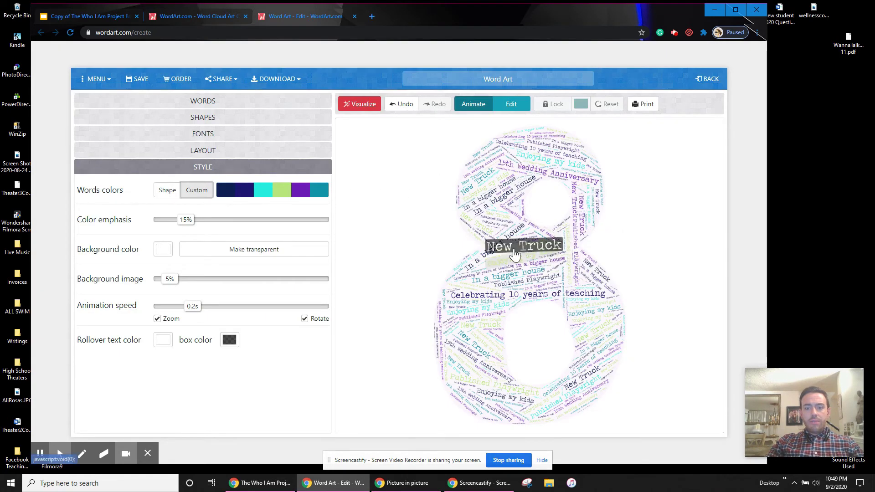
left_click(308, 195)
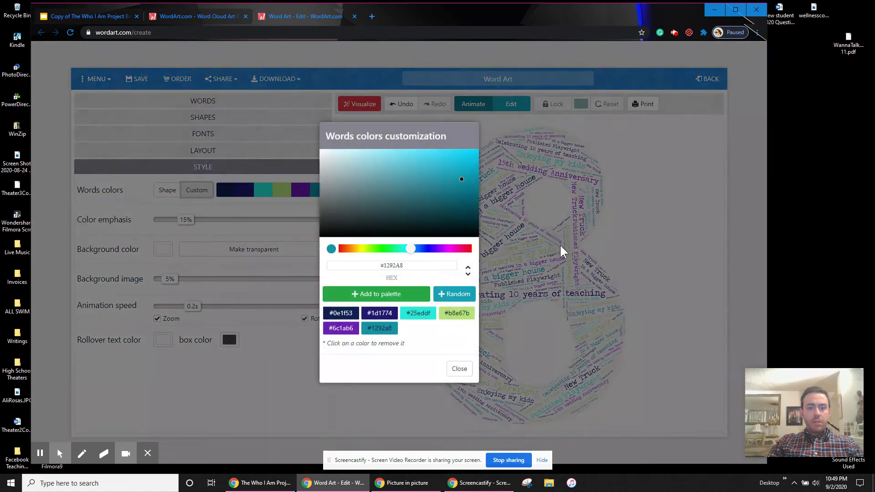
left_click(341, 328)
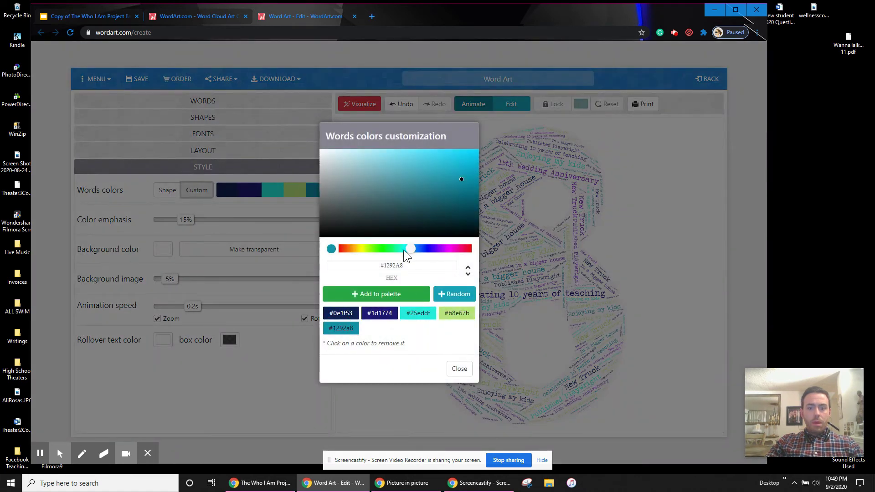
left_click_drag(412, 251, 383, 250)
left_click(416, 294)
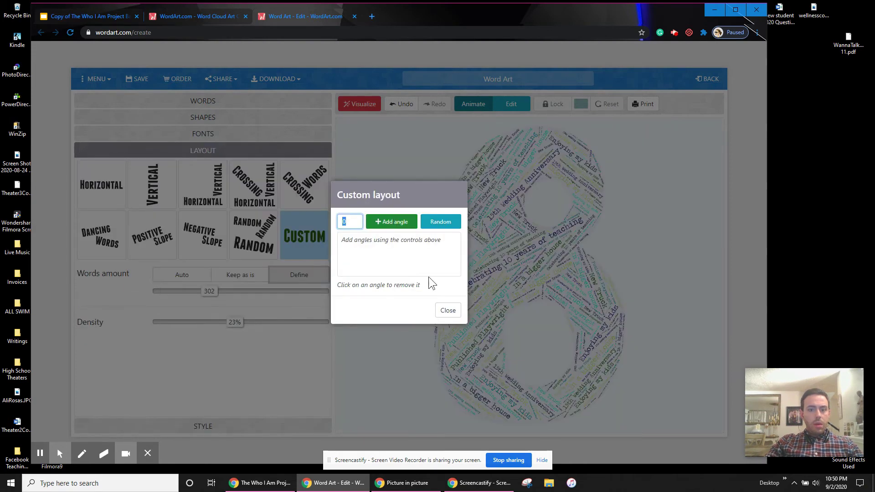
left_click(448, 311)
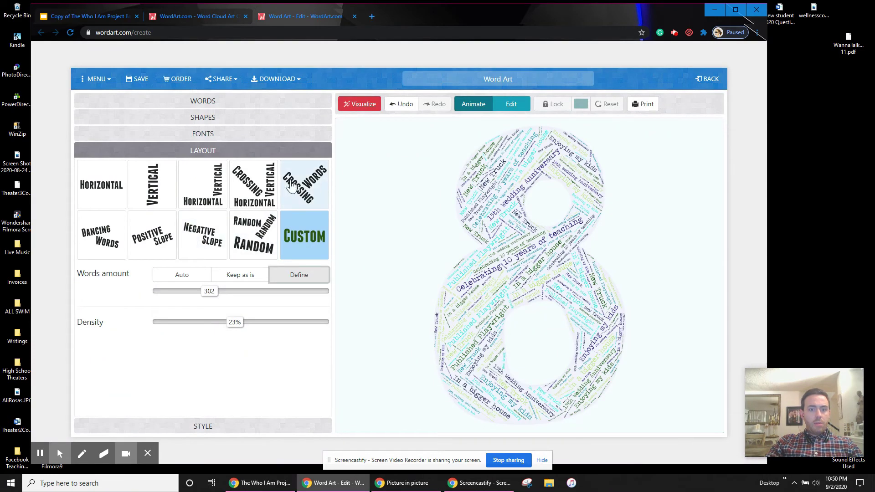
- Redraw the 8 cloud with the Vertical/Horizontal layout, then with Random word angles
left_click(212, 196)
left_click(359, 103)
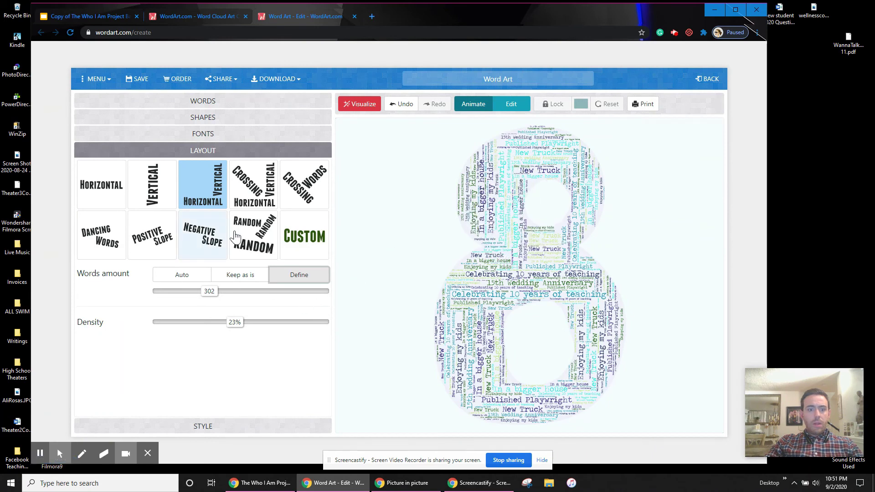
left_click(267, 236)
left_click(361, 104)
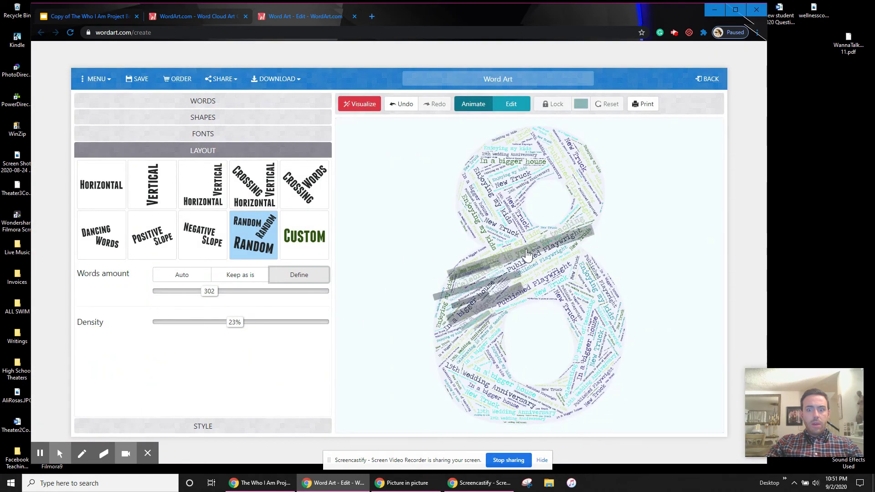
left_click(355, 107)
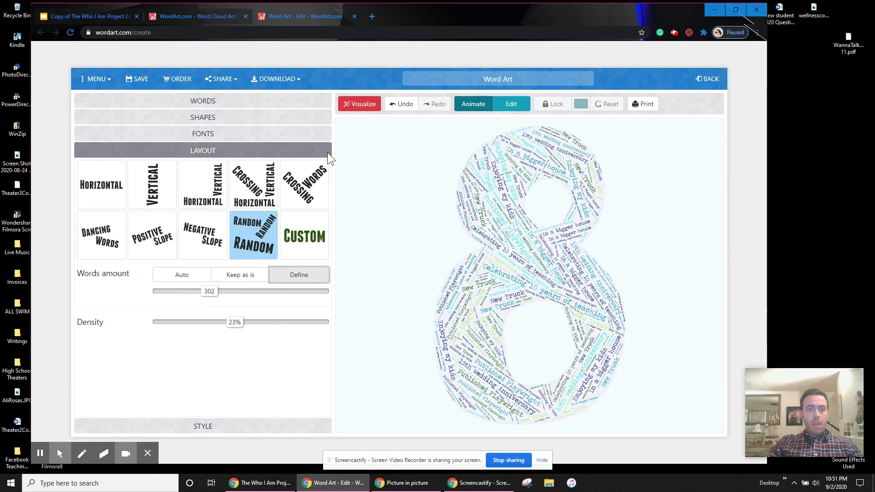
- Download the finished 8 word cloud as a Standard JPEG, Word Art.jpeg
left_click(275, 78)
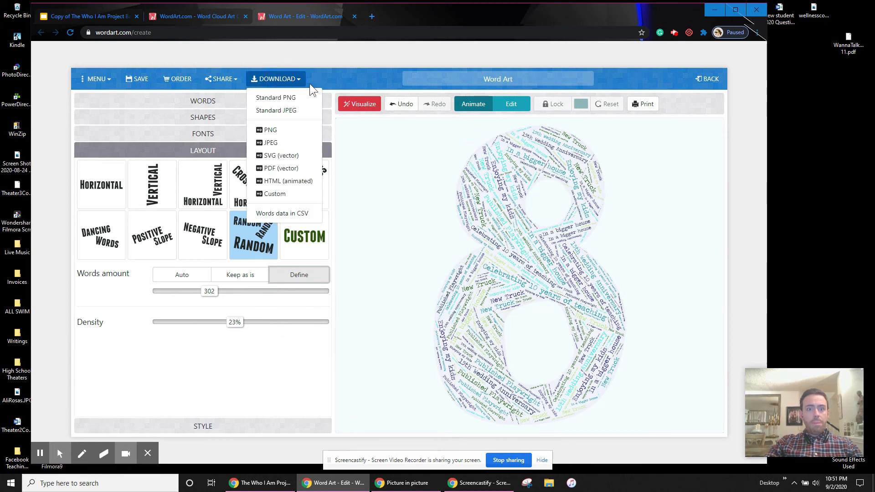
left_click(294, 117)
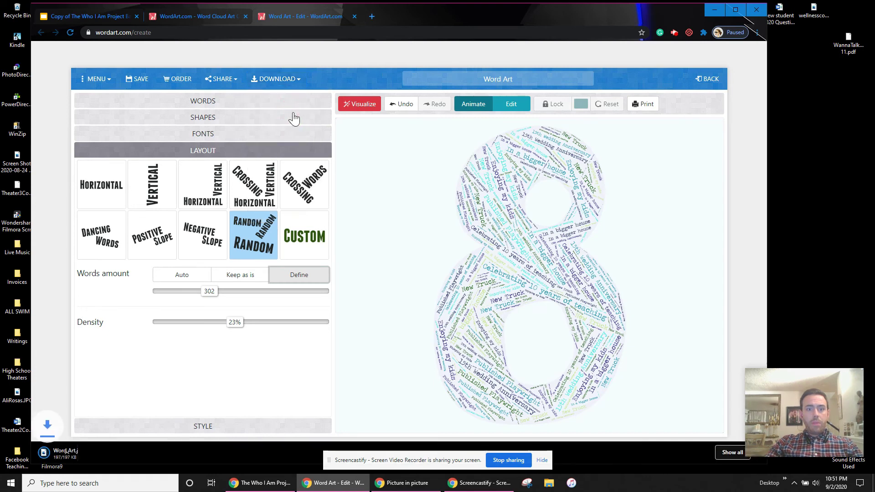
scroll(326, 146, "down", 1)
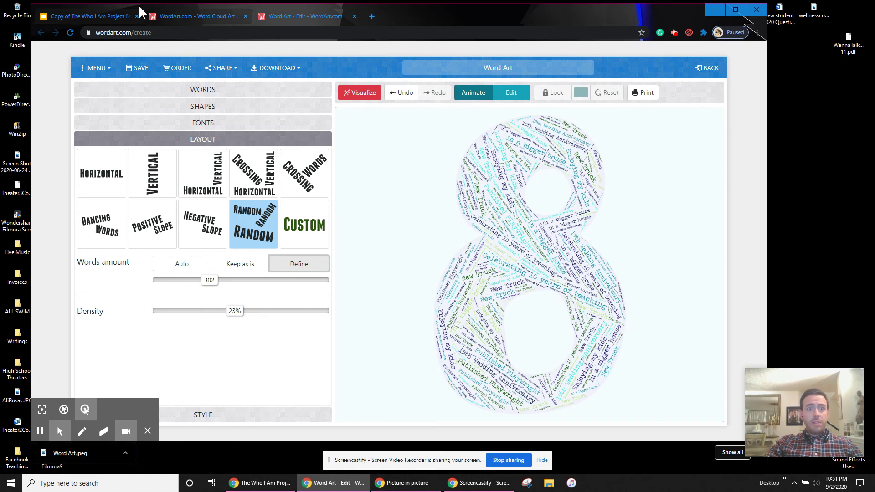
- Upload Word Art.jpeg from Downloads onto the Who I Am title slide, shifted slightly left
left_click(89, 16)
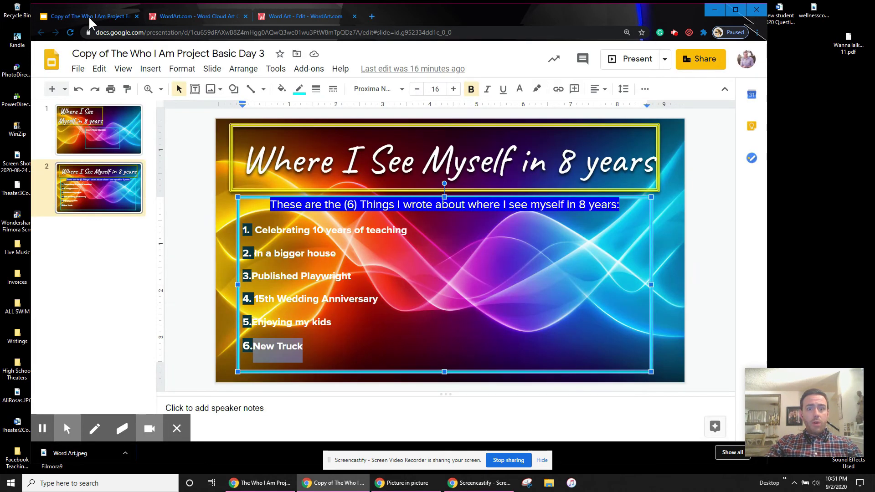
left_click(114, 129)
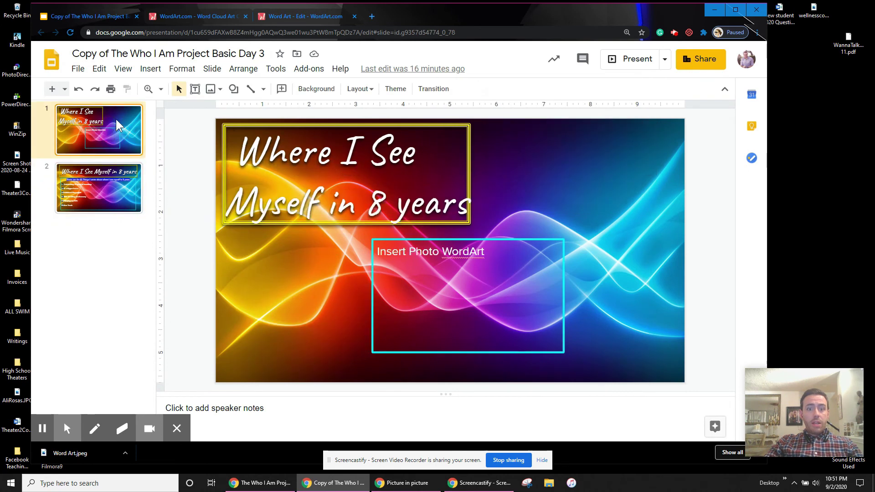
left_click(154, 69)
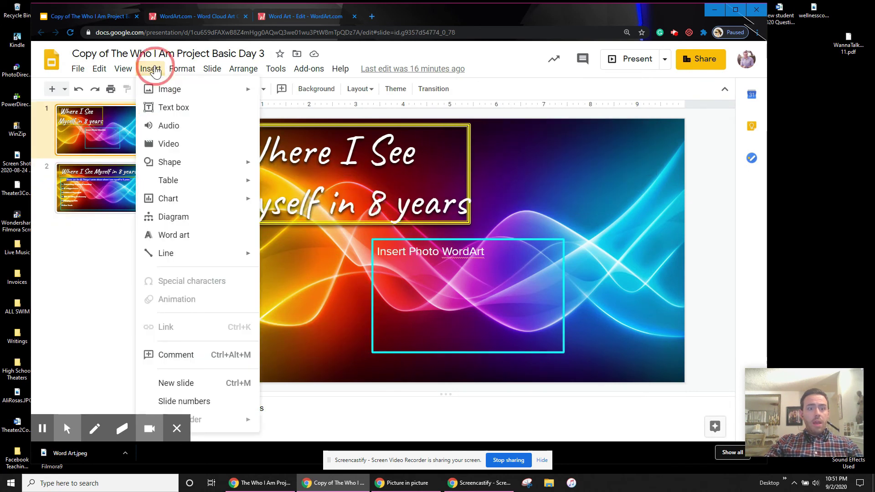
mouse_move(168, 93)
left_click(321, 94)
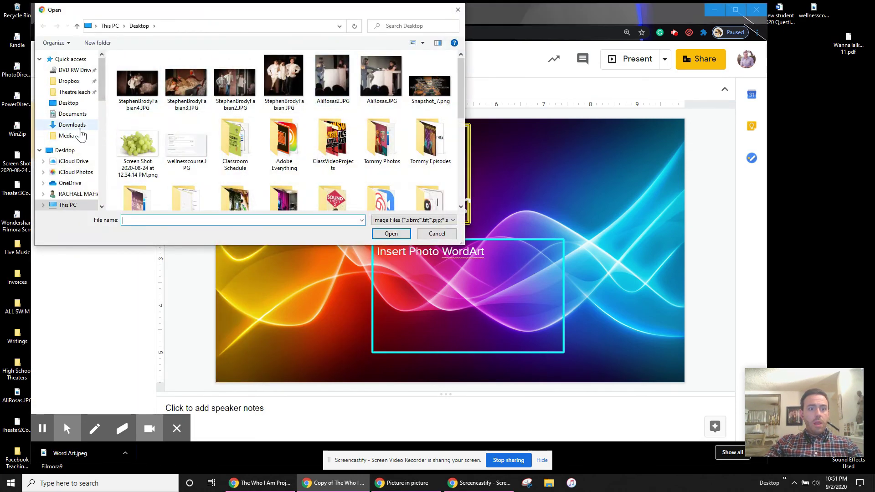
left_click(73, 125)
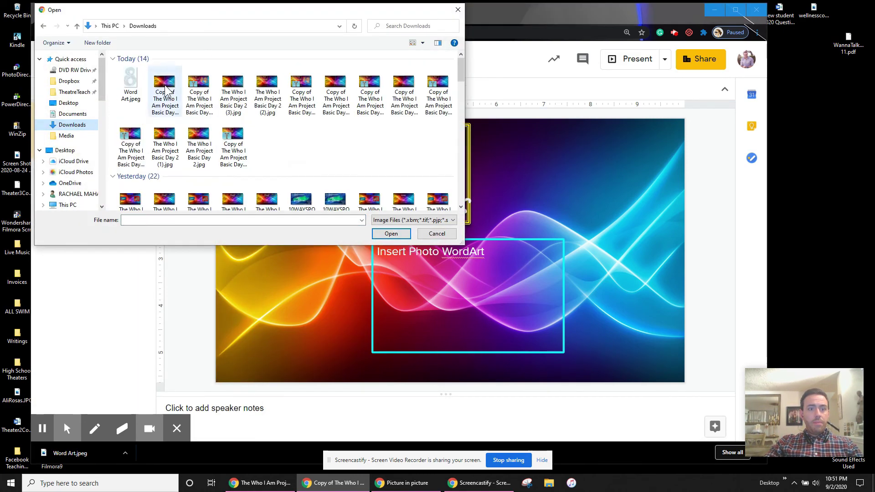
double_click(128, 80)
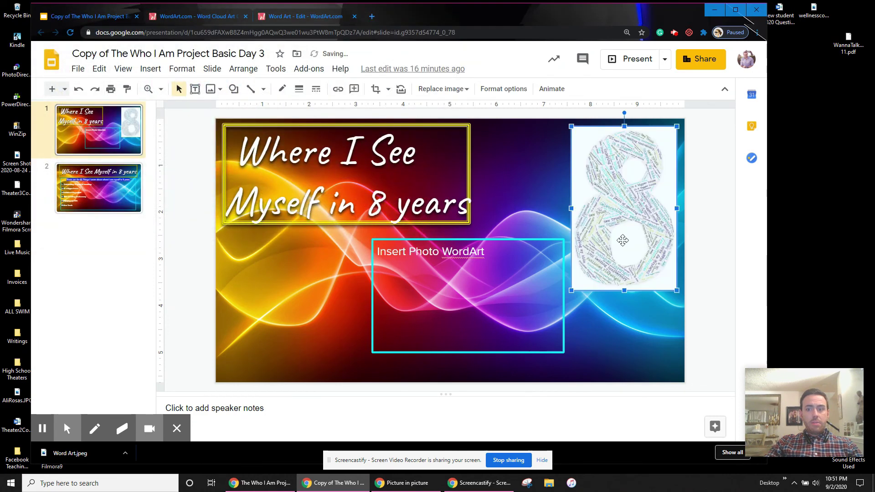
left_click_drag(597, 250, 547, 267)
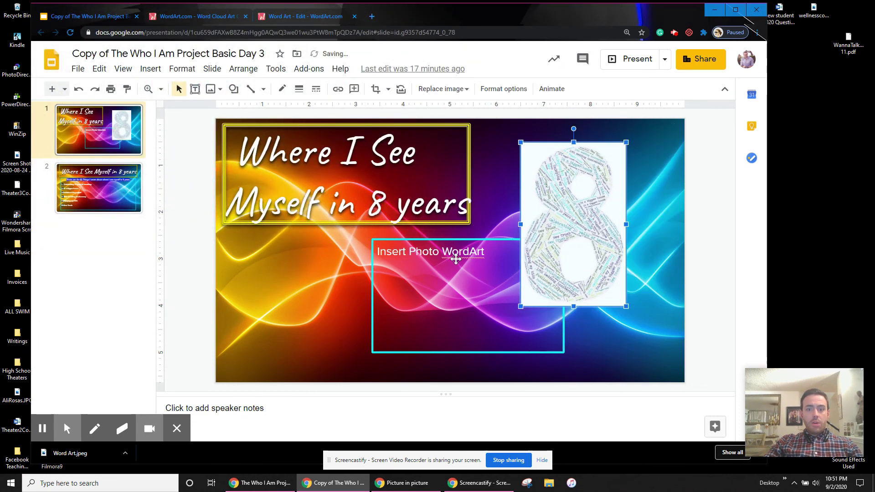
- Delete the Insert Photo WordArt placeholder and enlarge the 8 image beside the title
left_click(472, 261)
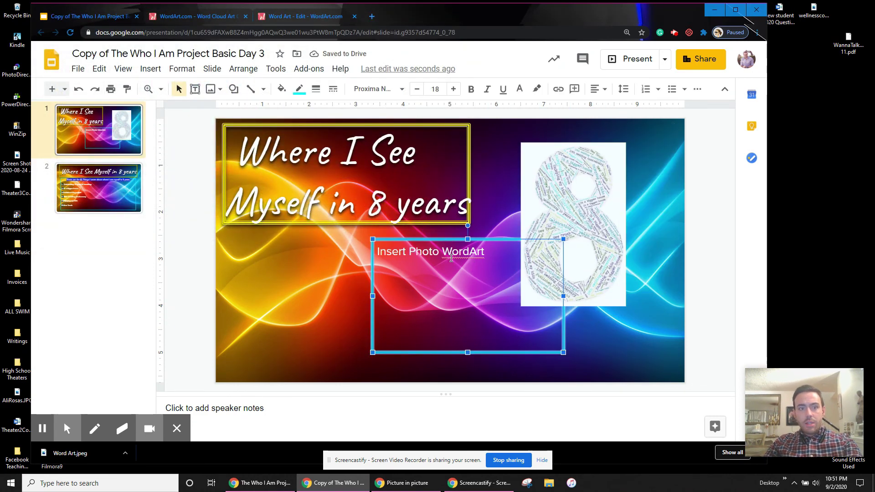
key("Delete")
left_click(560, 223)
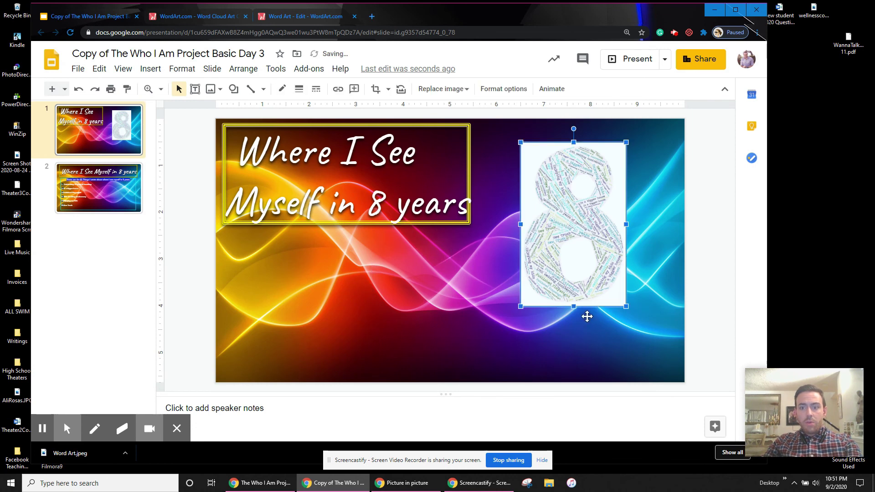
left_click_drag(520, 306, 447, 336)
left_click_drag(545, 297, 584, 283)
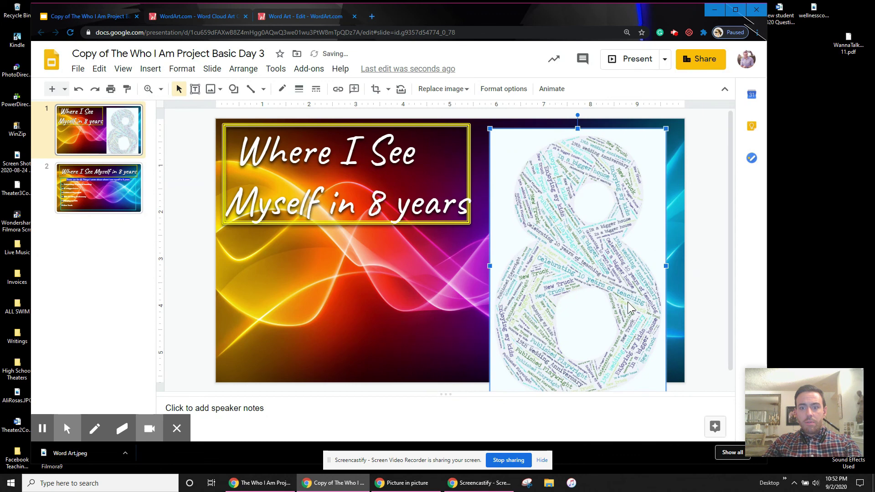
left_click_drag(664, 130, 645, 141)
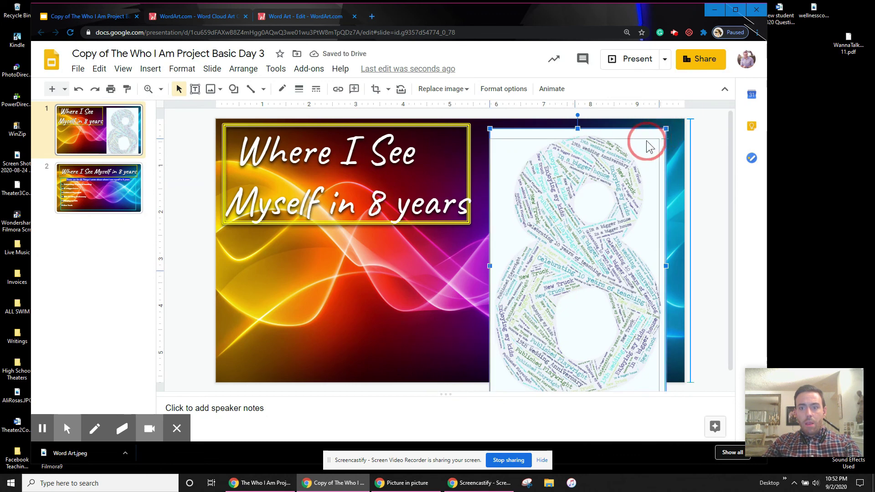
mouse_move(597, 219)
left_mouse_down()
mouse_move(596, 199)
mouse_move(595, 214)
left_mouse_up()
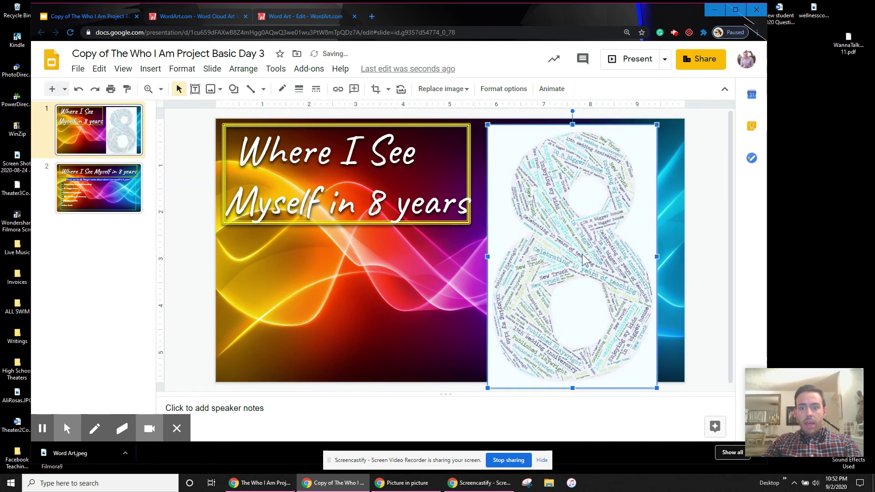
left_click_drag(656, 388, 639, 372)
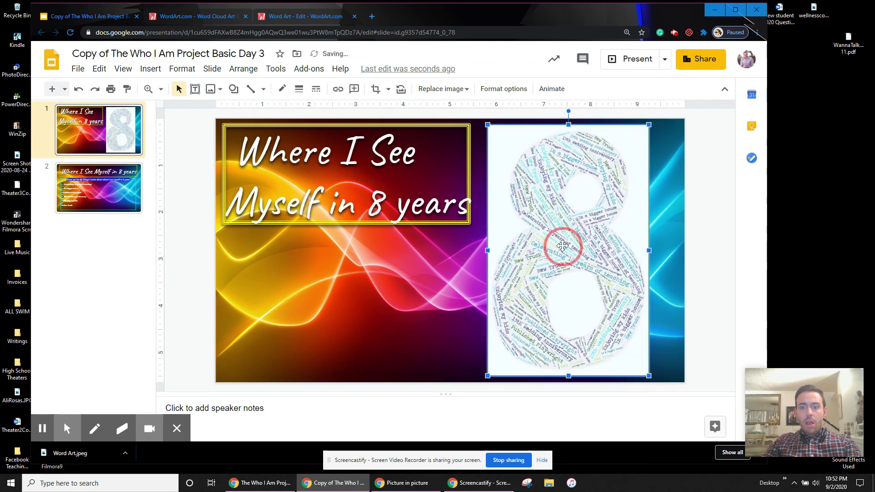
- Give the 8 image an 8px border weight
right_click(565, 250)
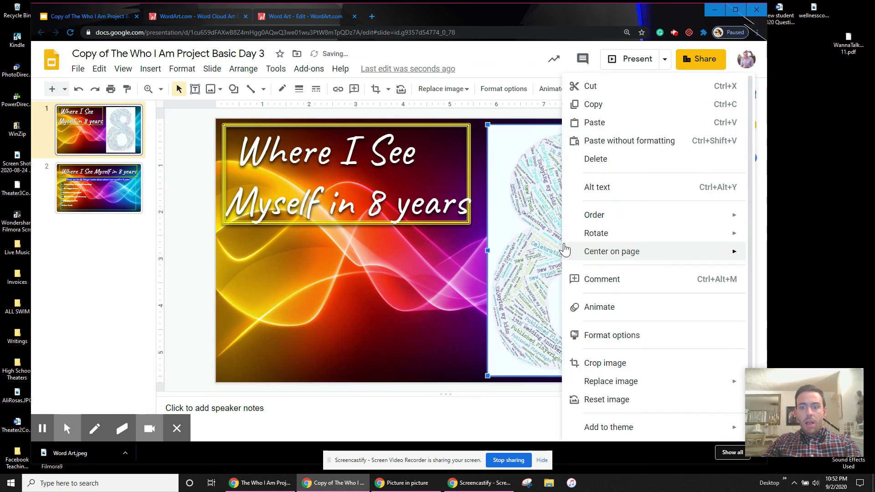
left_click(299, 89)
left_click(329, 181)
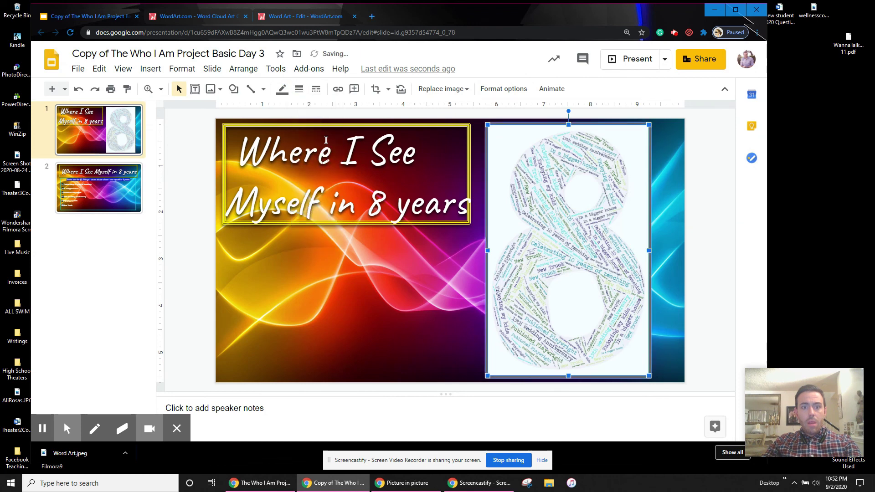